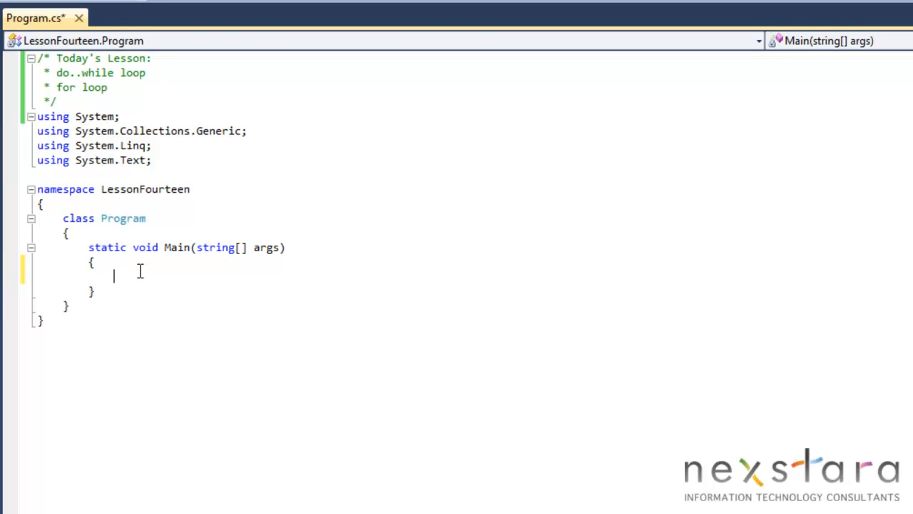
type("int myINt;")
Declare int myInt and string userInput at the top of Main
key("BackSpace")
key("BackSpace")
key("BackSpace")
type("nt;")
key("Return")
type("str")
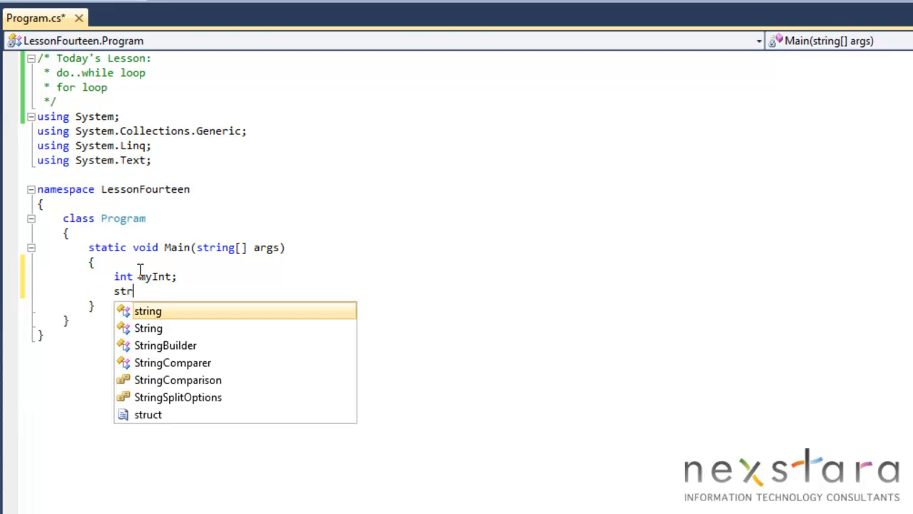
type("ing us")
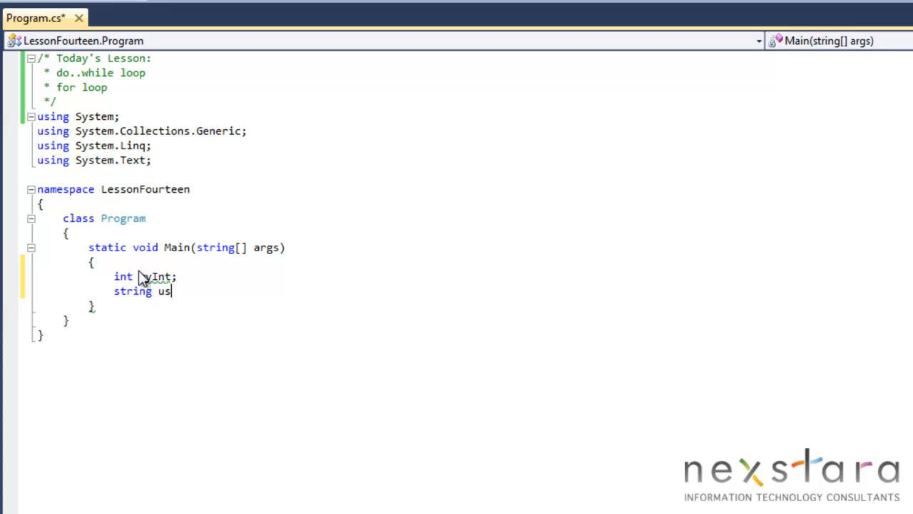
type("erInput;")
key("Return")
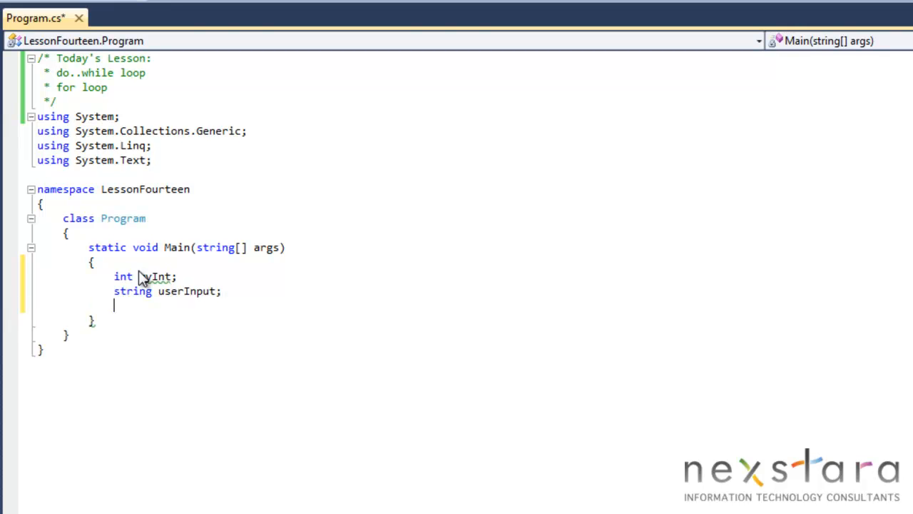
key("Return")
type("Console.")
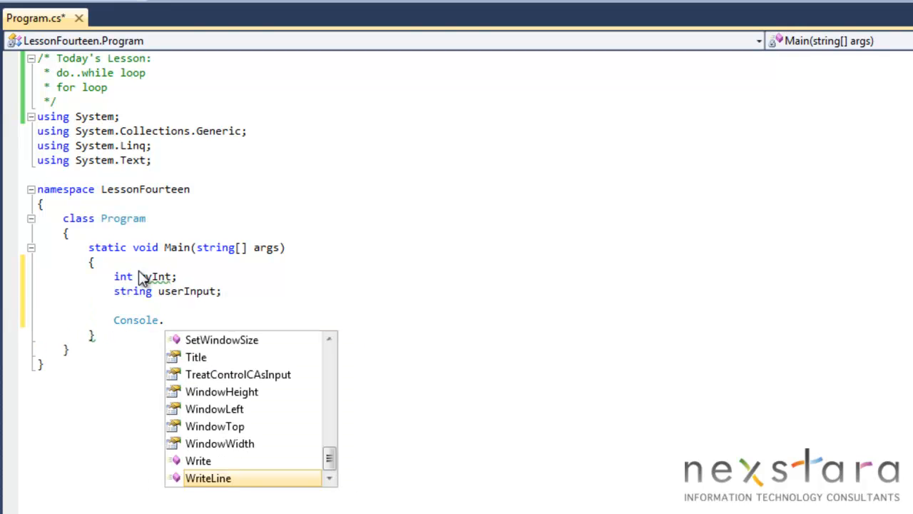
type("W")
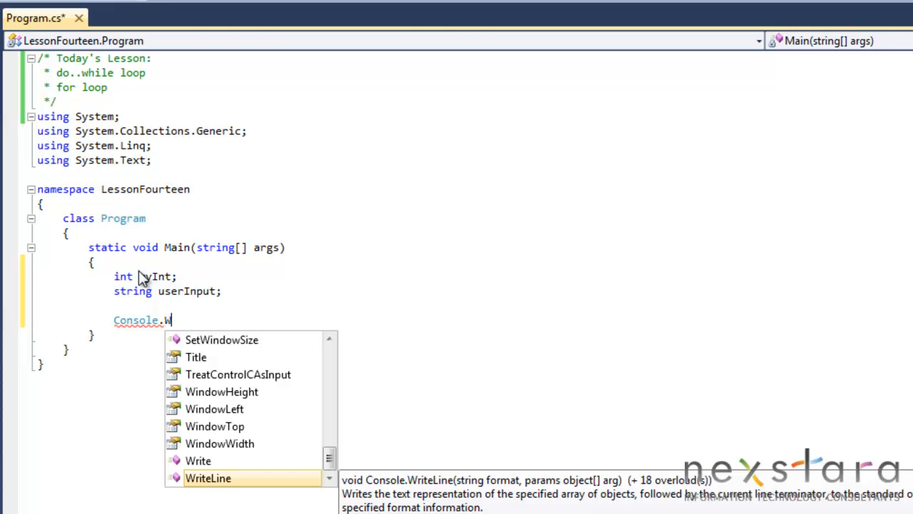
type("rite")
Add a Console.Write prompt asking the user for a number
key("Down")
key("Tab")
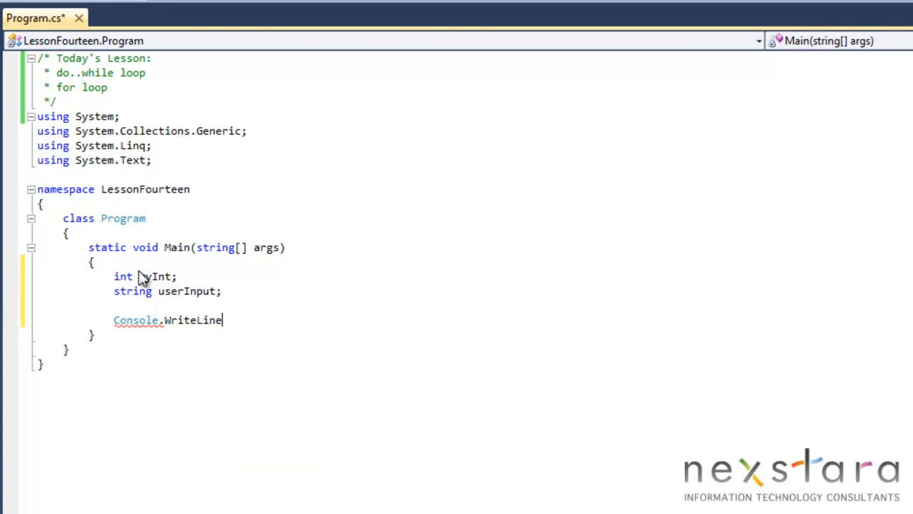
type("(\"P")
key("BackSpace")
key("BackSpace")
key("BackSpace")
key("BackSpace")
key("BackSpace")
key("BackSpace")
type("(\"Please ")
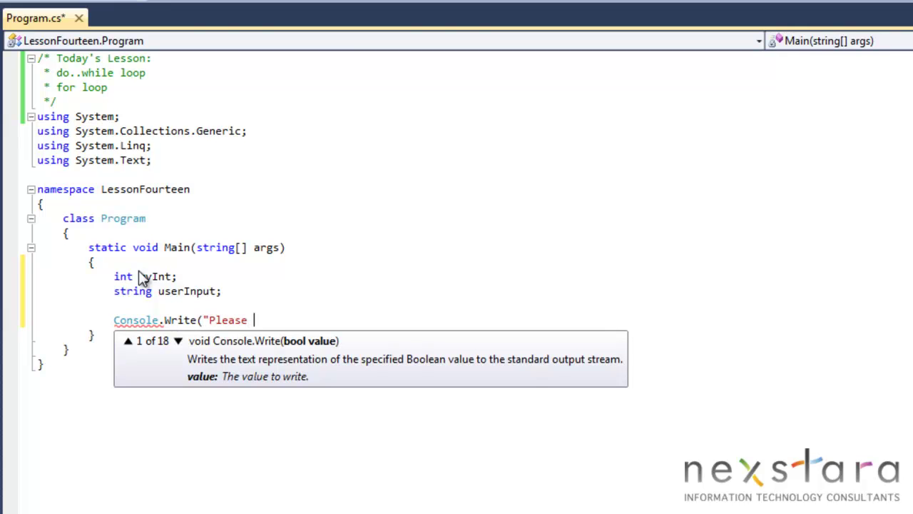
type("enter a number:")
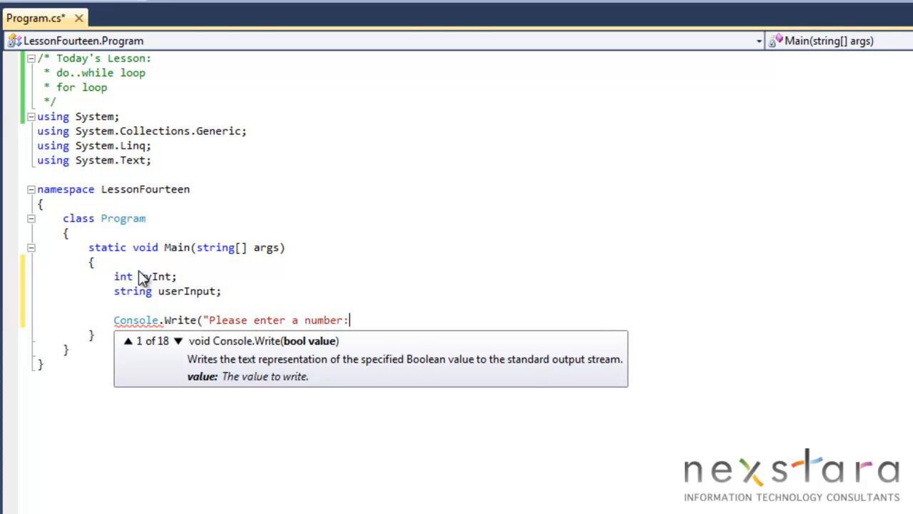
type(" \");")
key("Return")
type("C")
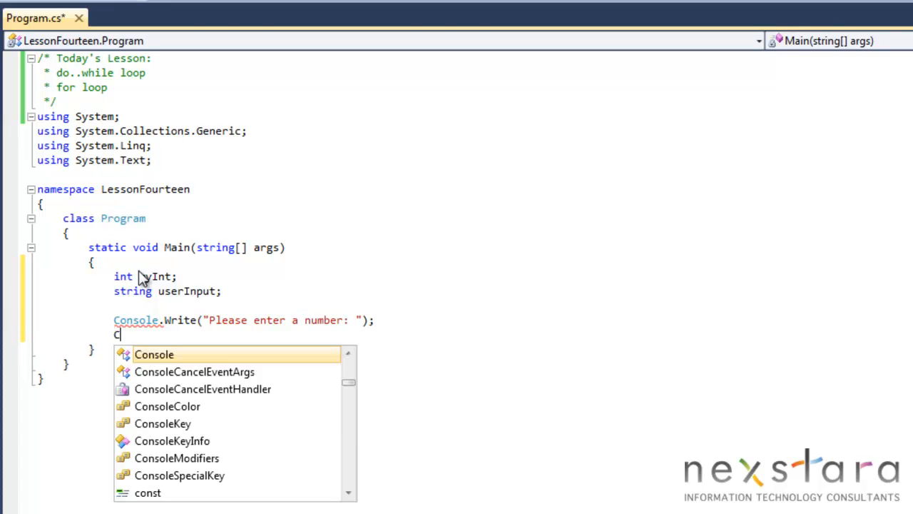
Read the input into userInput with Console.ReadLine and echo it with Console.WriteLine
key("BackSpace")
type("userIn")
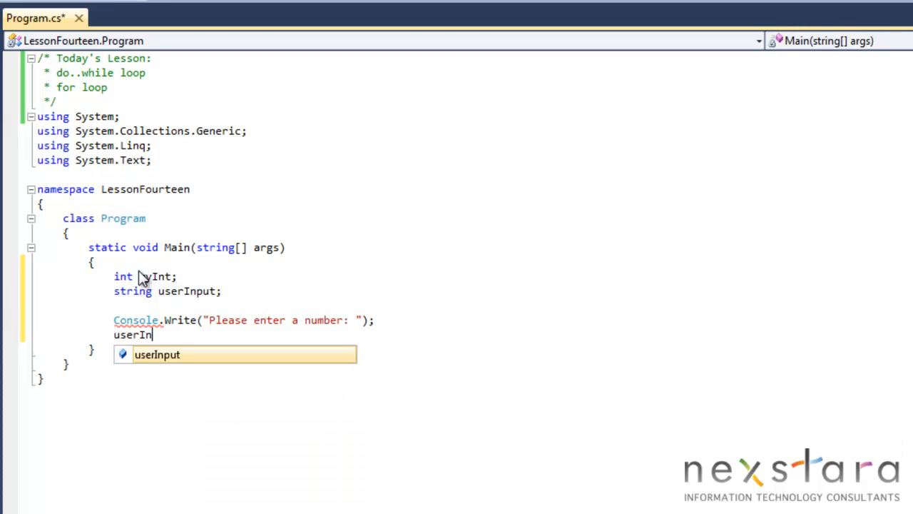
key("Tab")
type("= ")
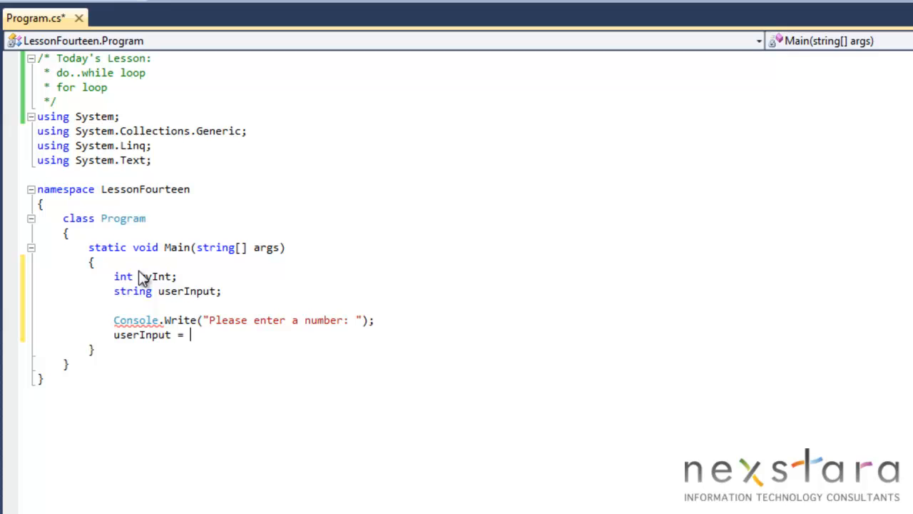
type("Console.Rea")
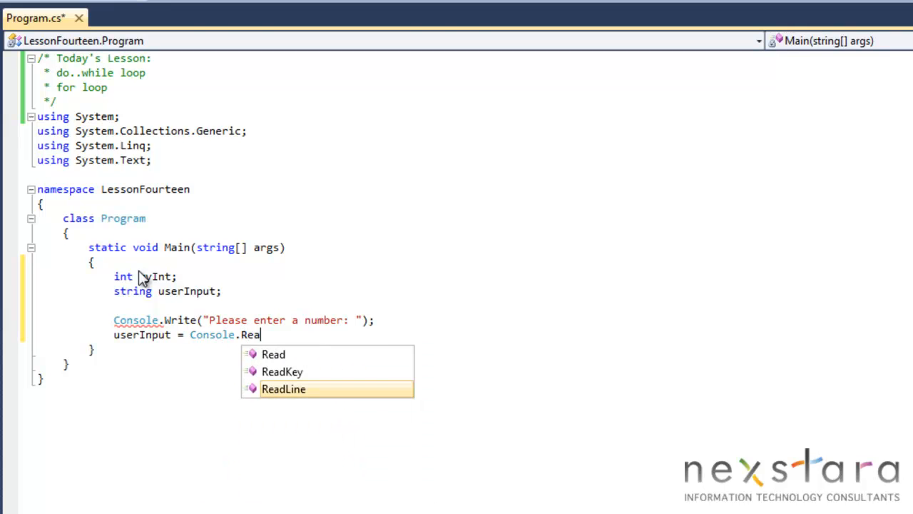
key("Tab")
type("();")
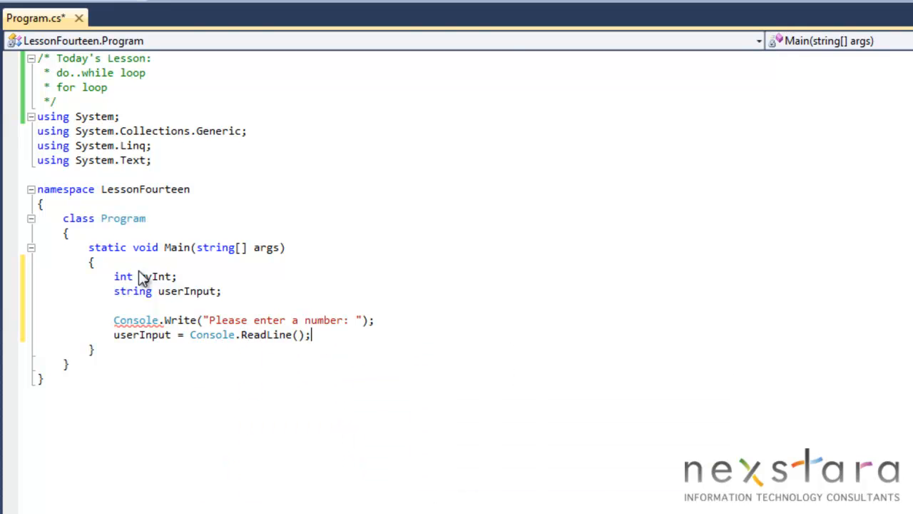
key("Return")
key("Return")
type("Consule")
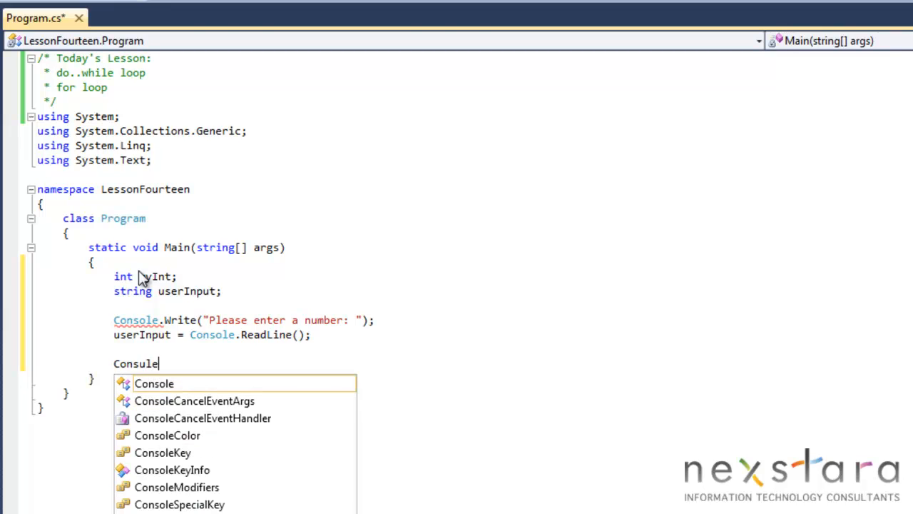
key("BackSpace")
key("BackSpace")
key("BackSpace")
key("Tab")
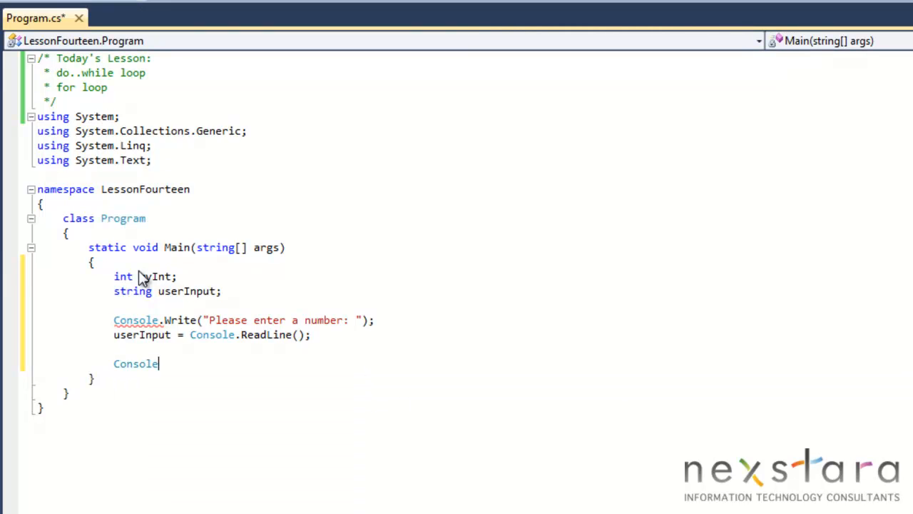
type(".Wri")
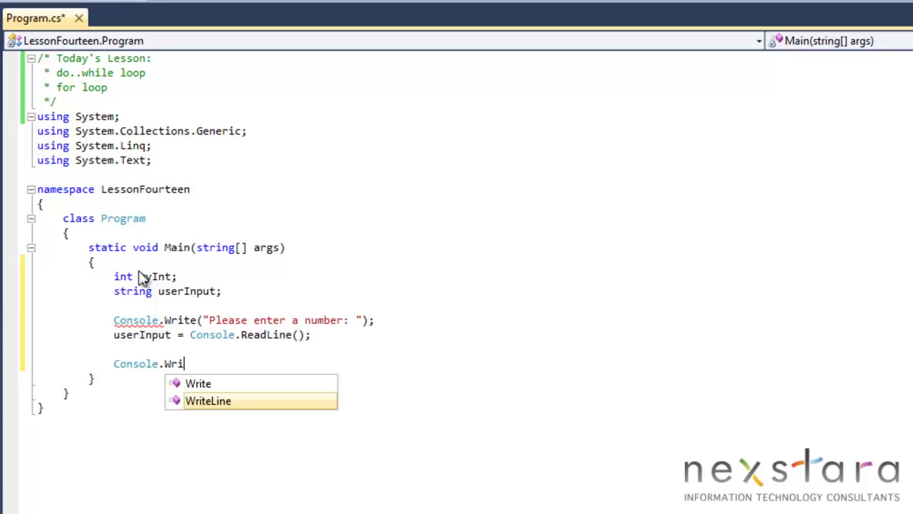
key("Tab")
type("(\"")
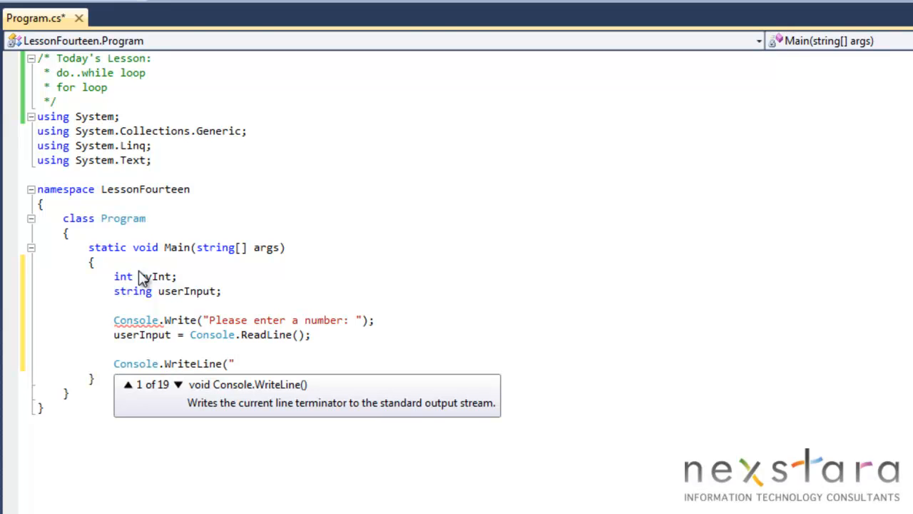
type("{0}")
type("\",us")
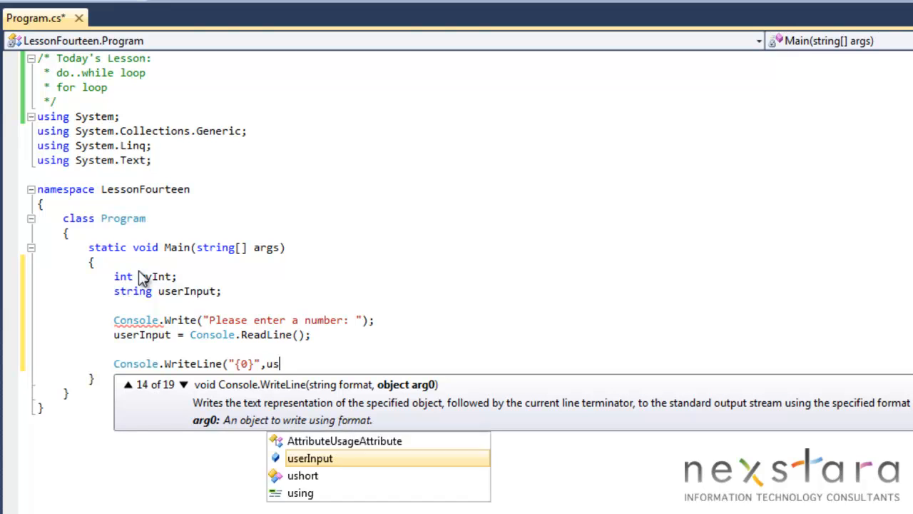
type("er")
key("Tab")
type(");")
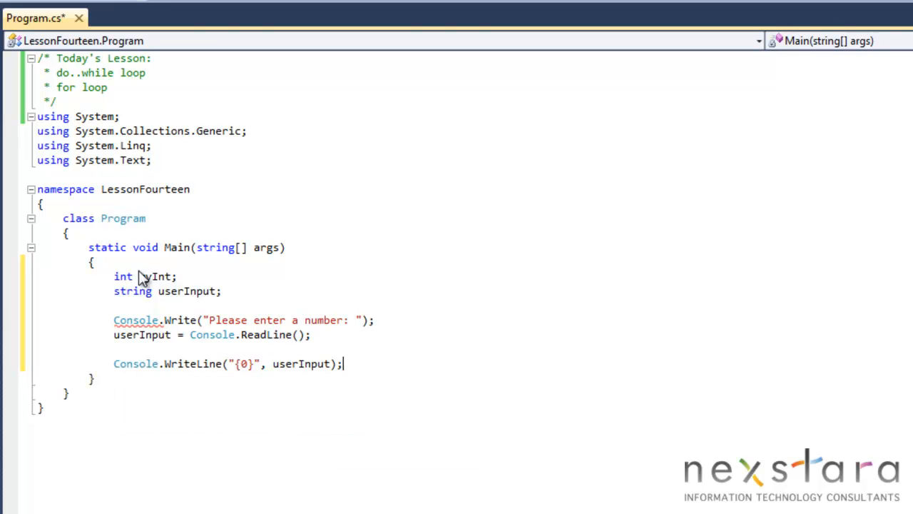
key("Down")
Run without debugging, enter 10 and see it echoed, then close the console
key("ctrl+F5")
type("10")
key("Return")
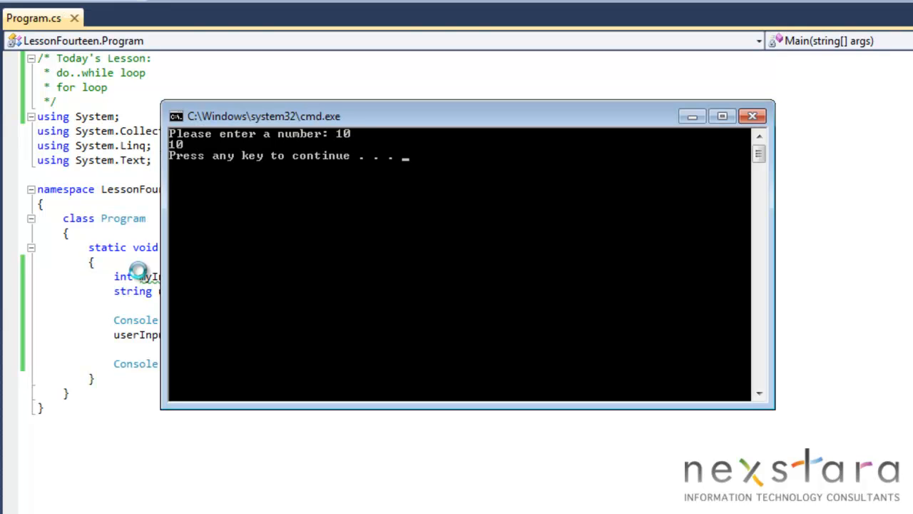
key("Return")
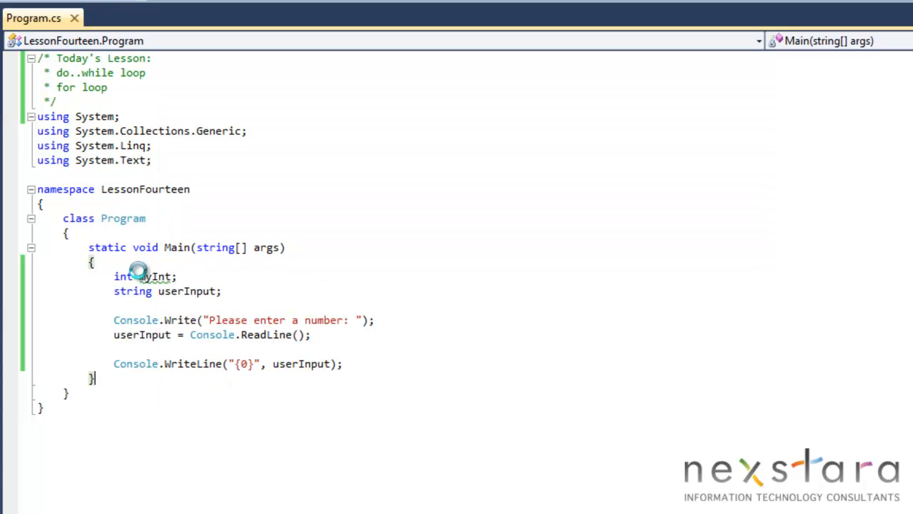
Add myInt = Convert.ToInt32(userInput); below the ReadLine statement
left_click(39, 403)
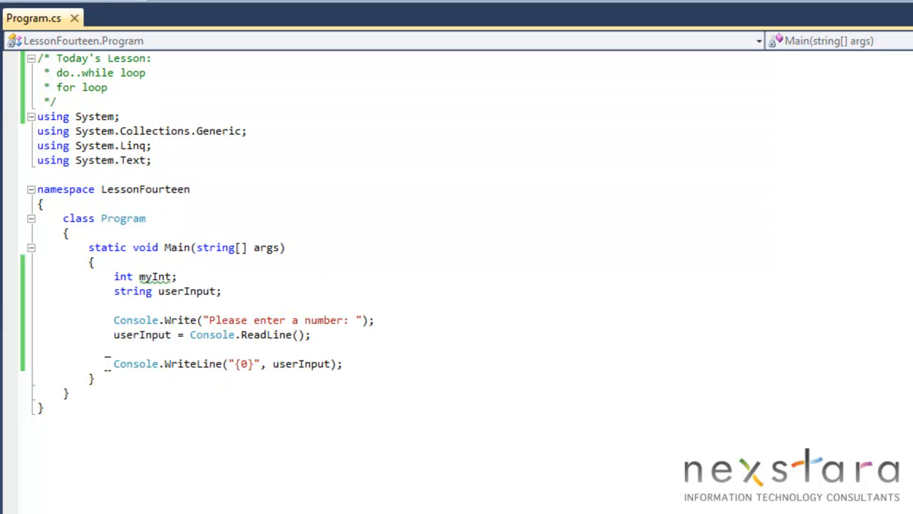
left_click_drag(107, 364, 340, 363)
left_click(276, 349)
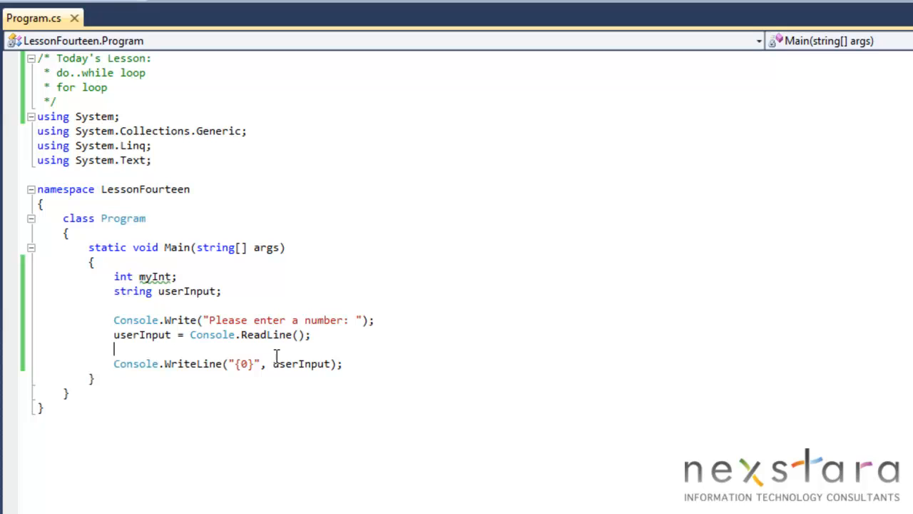
key("Return")
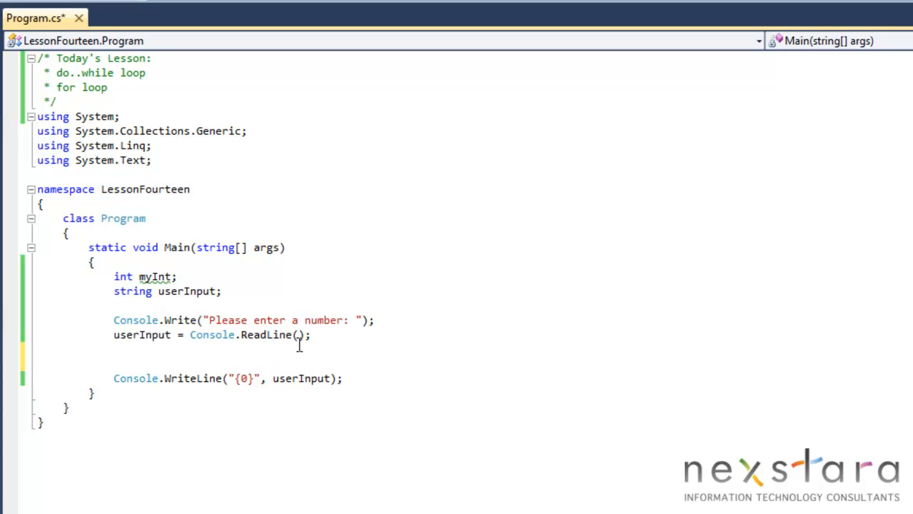
key("Return")
key("Up")
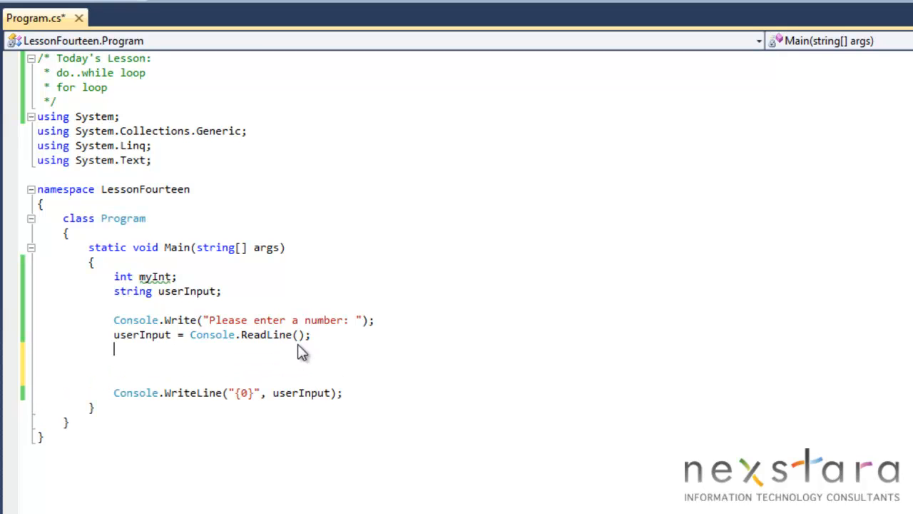
type("myInt =")
type(" Convert")
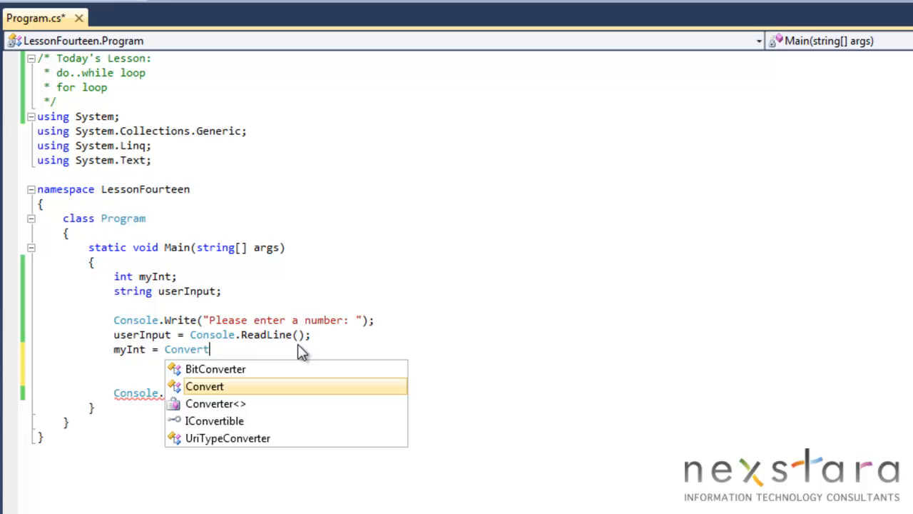
type(".User")
key("BackSpace")
key("BackSpace")
key("BackSpace")
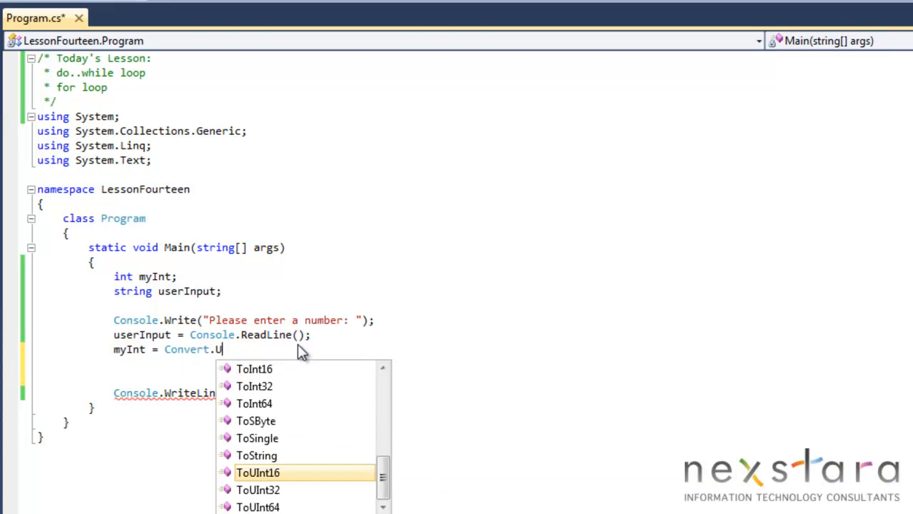
key("BackSpace")
type("In")
key("Down")
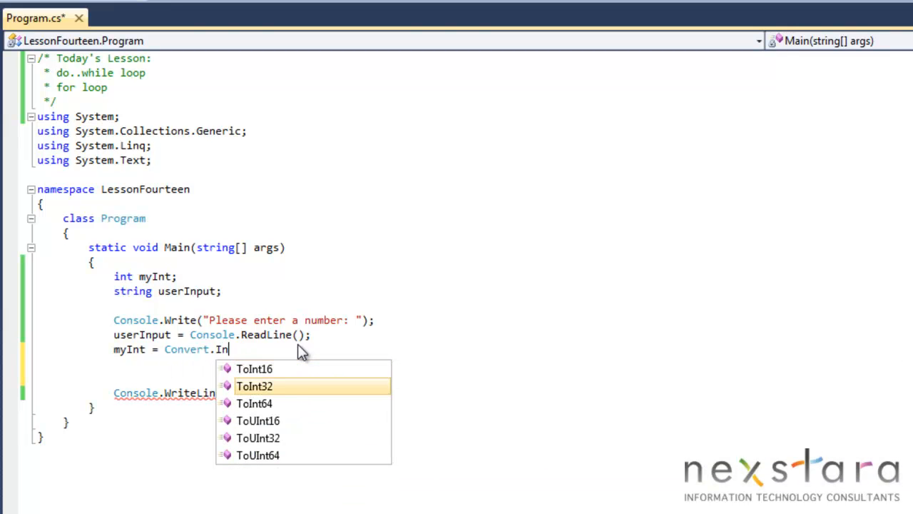
key("Tab")
type("(")
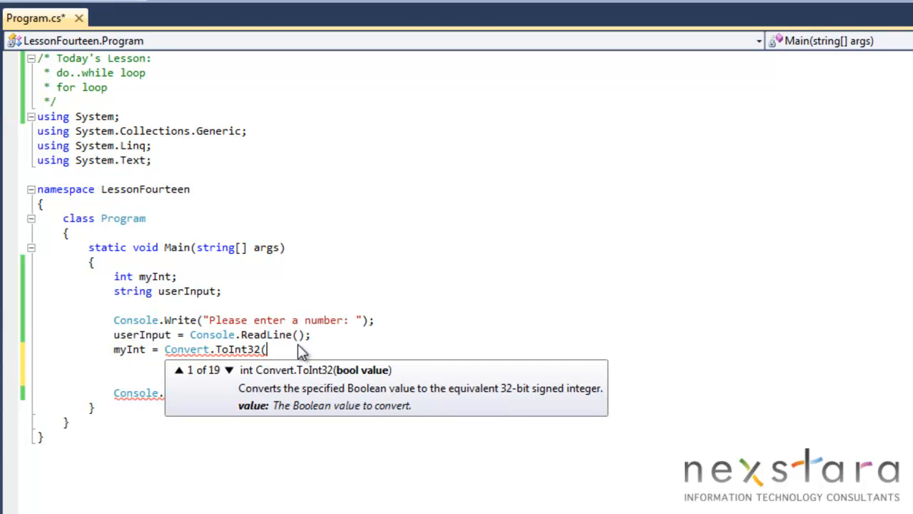
type("userInput)")
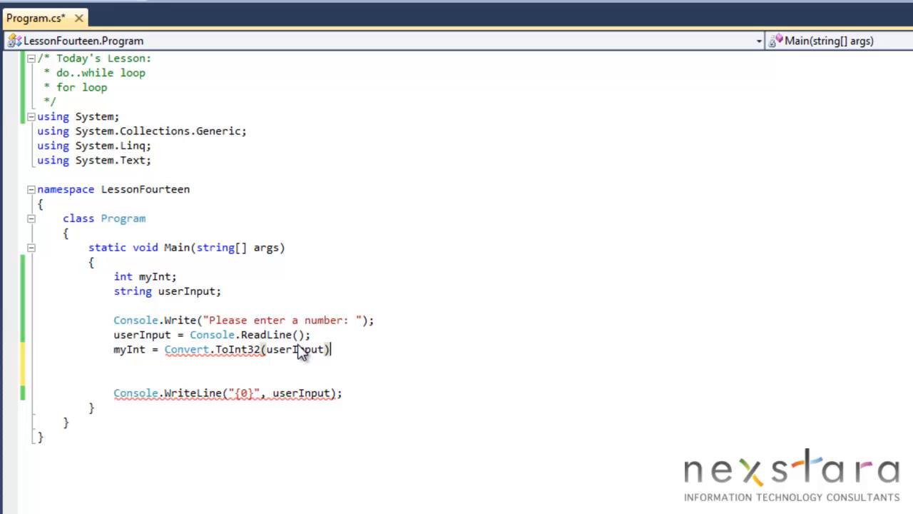
type(";")
Make the WriteLine print myInt and test-run it with 10 as input
key("Return")
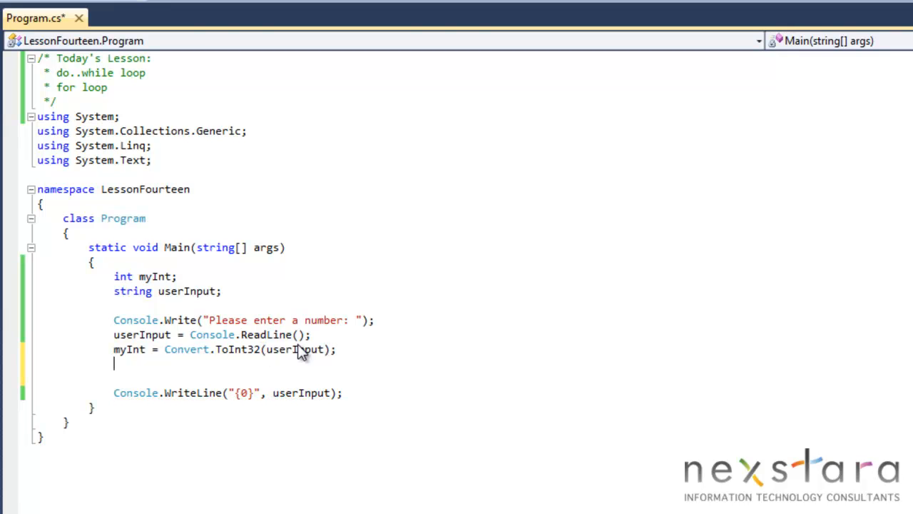
double_click(304, 393)
type("myInt")
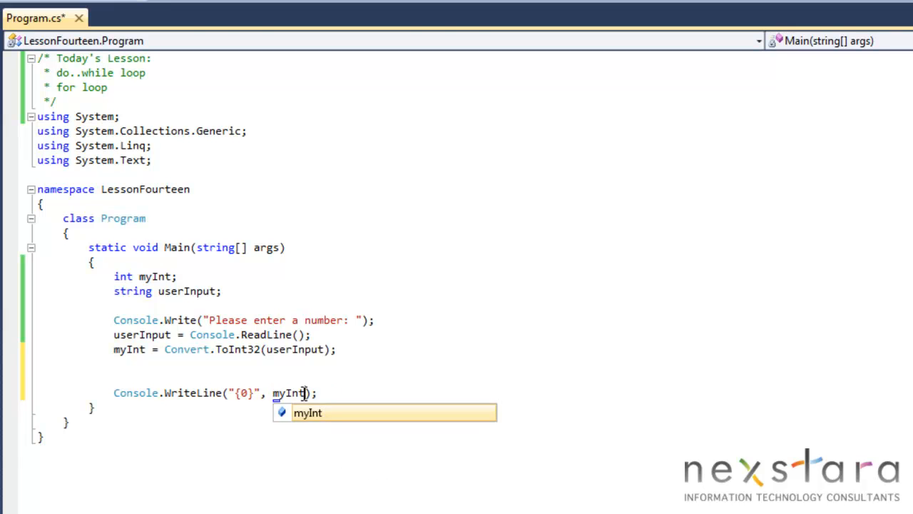
left_click(361, 405)
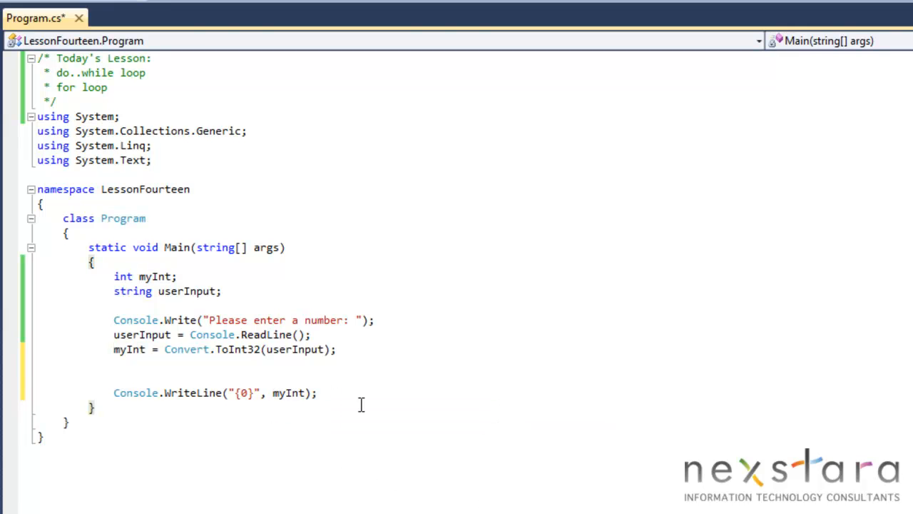
key("ctrl+F5")
type("10")
key("Return")
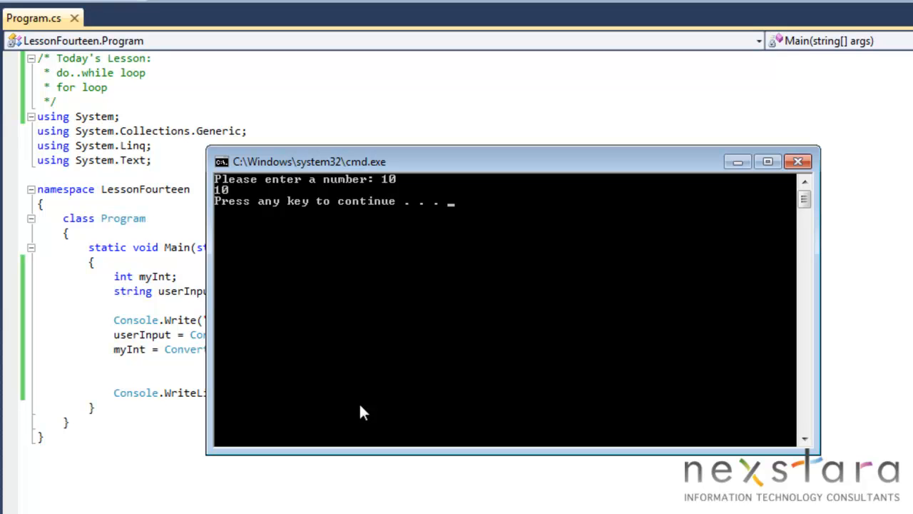
key("Return")
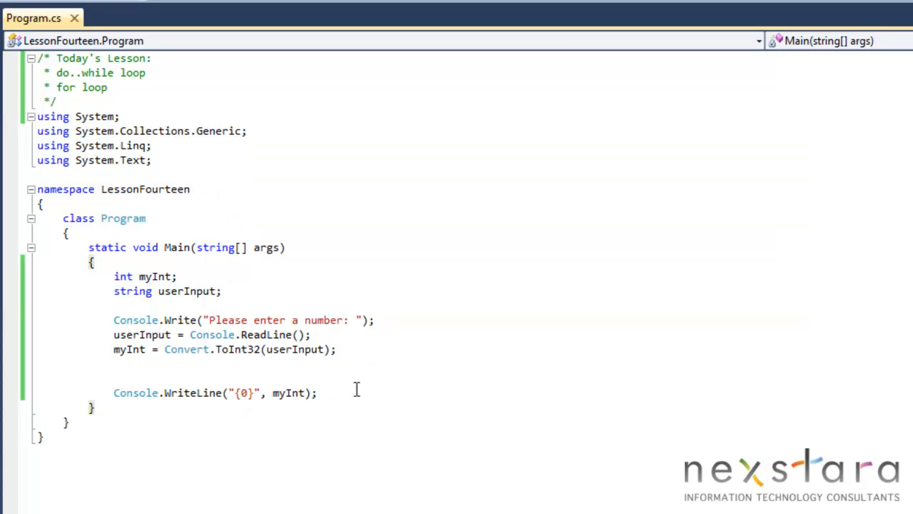
Delete the Console.WriteLine output line
left_click(321, 392)
left_click_drag(319, 392, 102, 390)
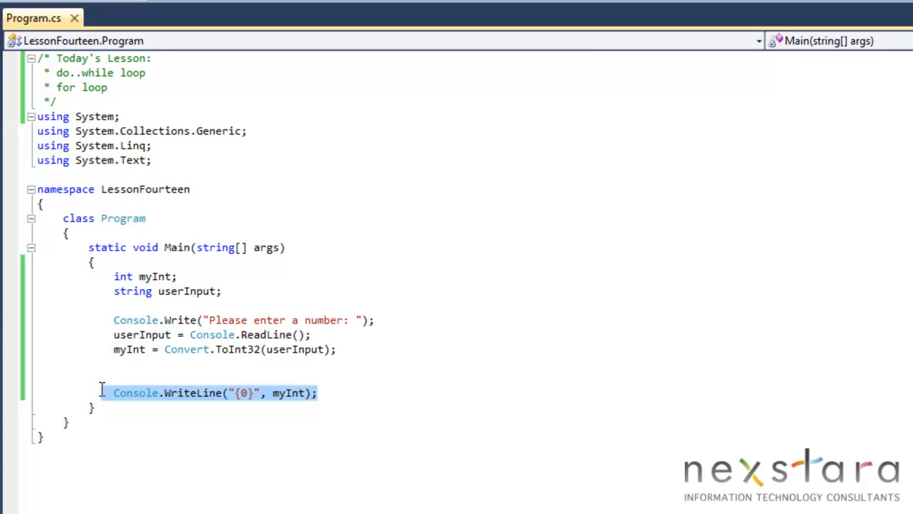
key("Delete")
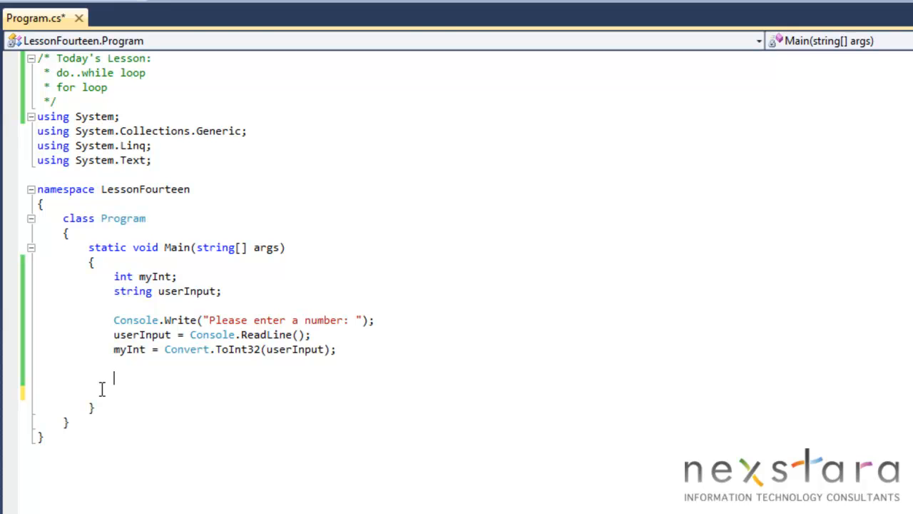
type("d")
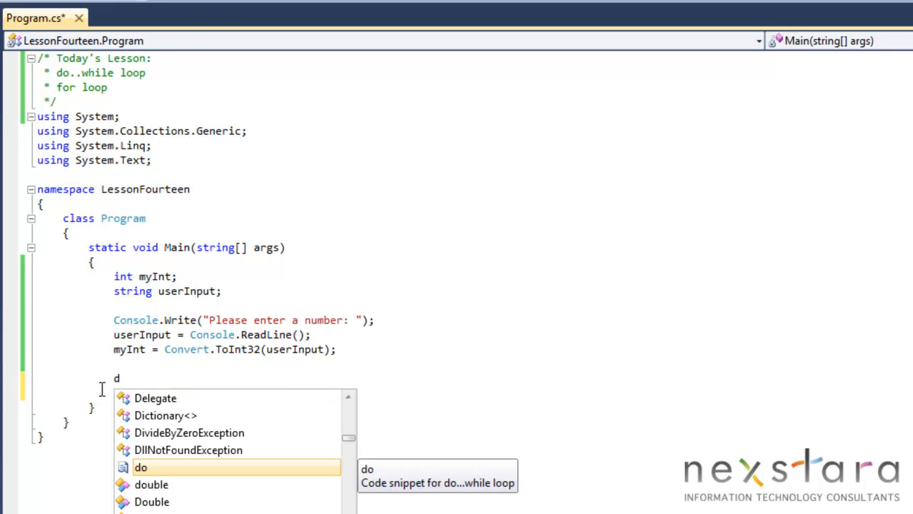
type("o")
Begin a do block whose body prints myInt with Console.WriteLine
key("Escape")
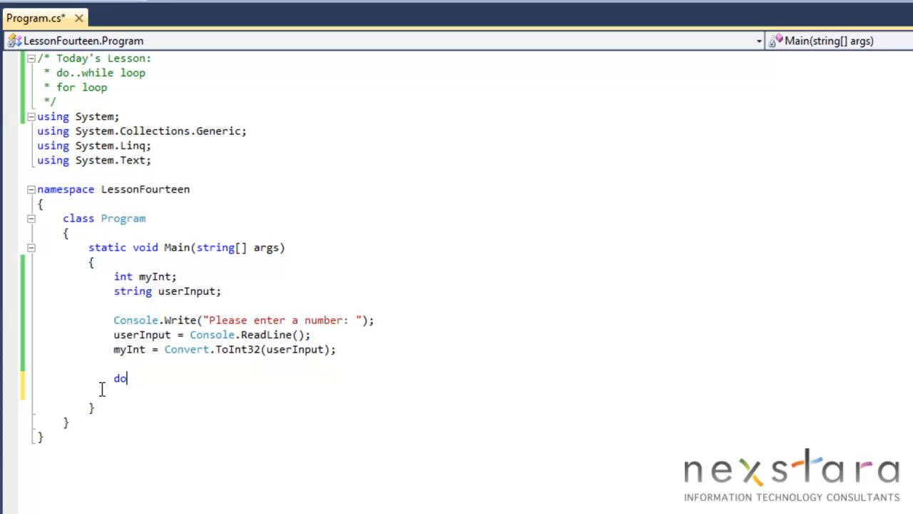
key("Return")
type("{")
key("Return")
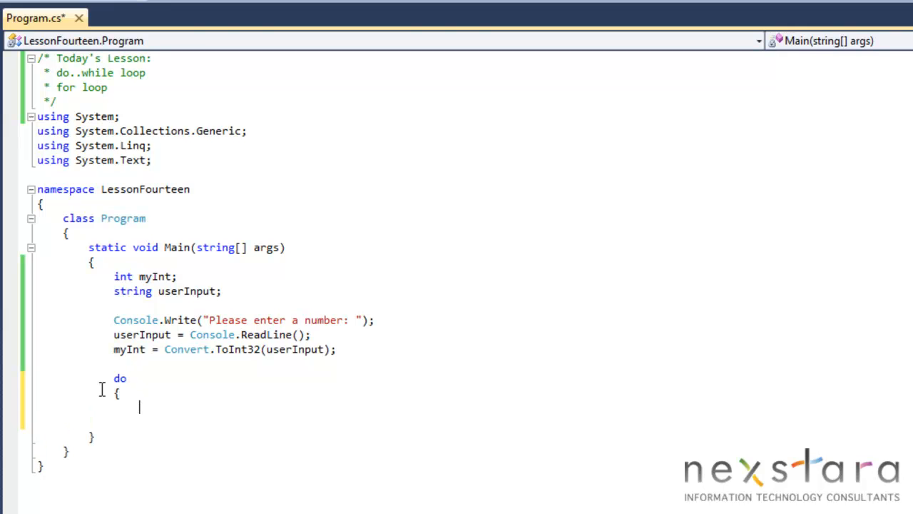
type("Console")
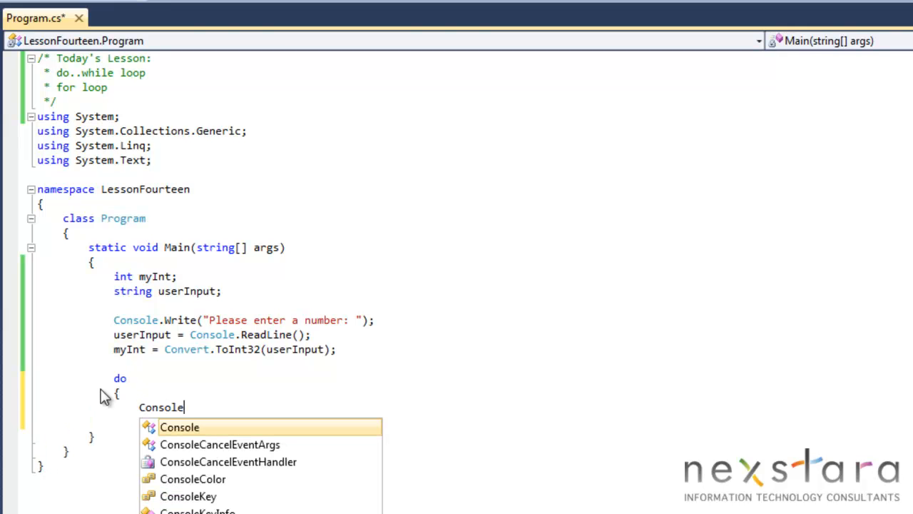
type(".Write")
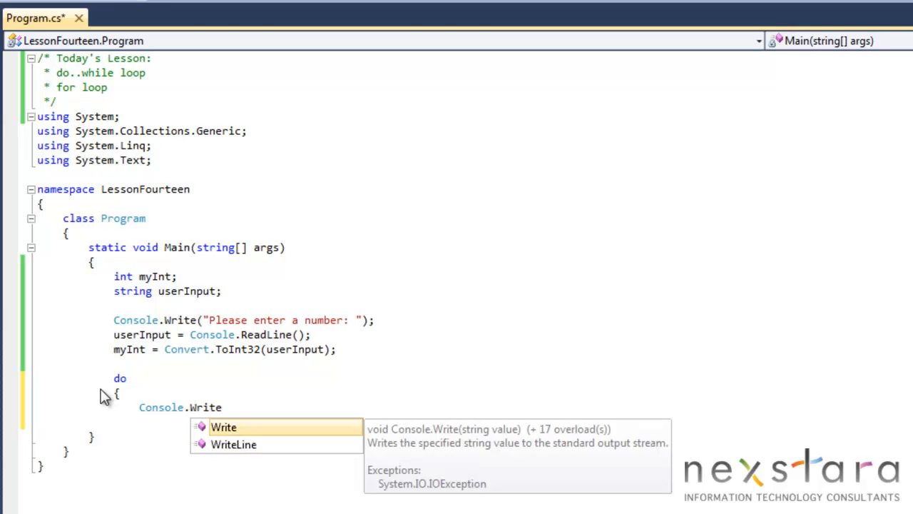
key("Down")
key("Tab")
type("(")
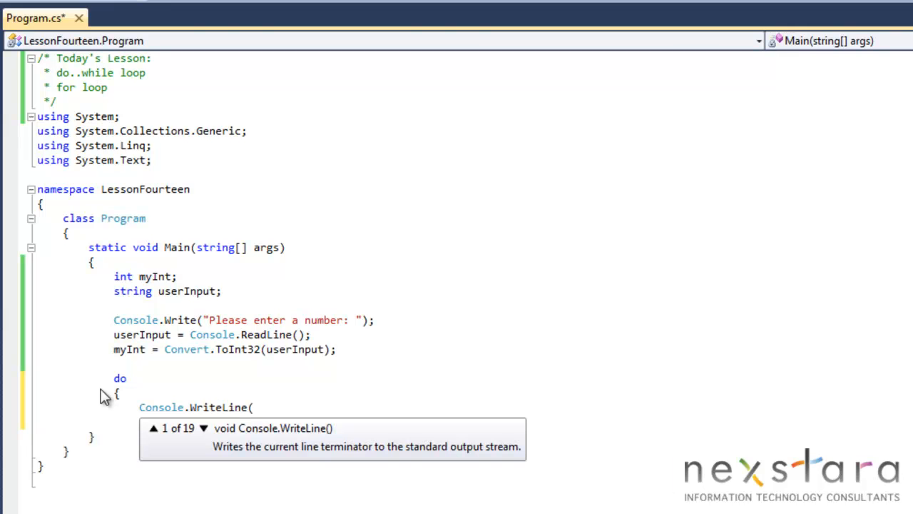
type("\"")
type("myInt = ")
type("{0}")
type("\",myIn")
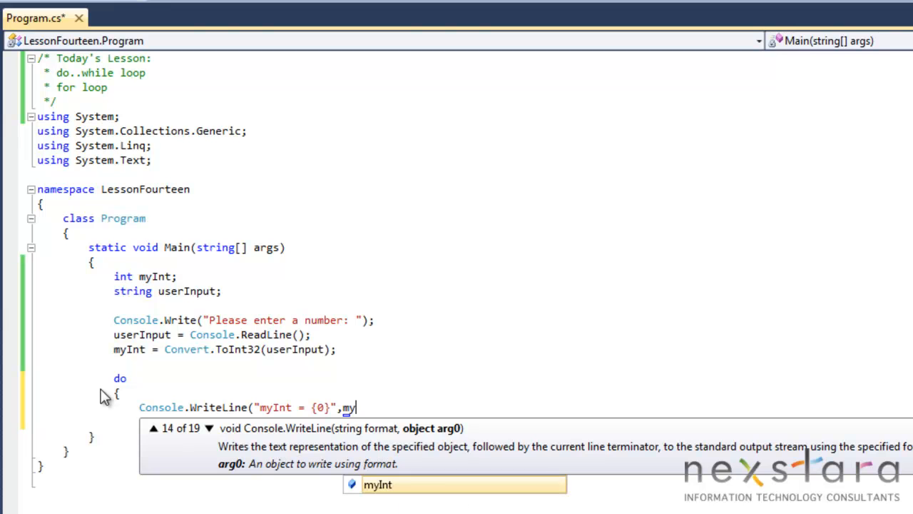
type("t);")
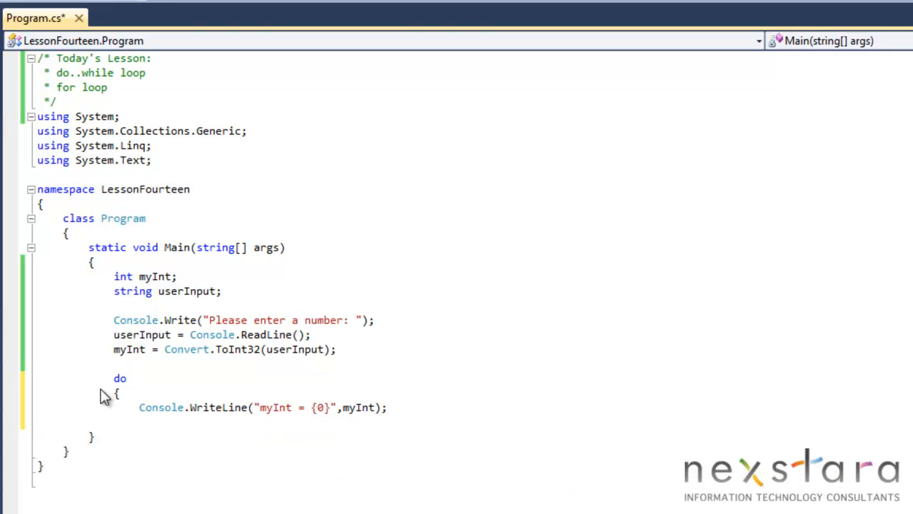
Decrement myInt inside the block and close it with a brace, no extra line
key("Return")
type("my")
key("BackSpace")
type("y")
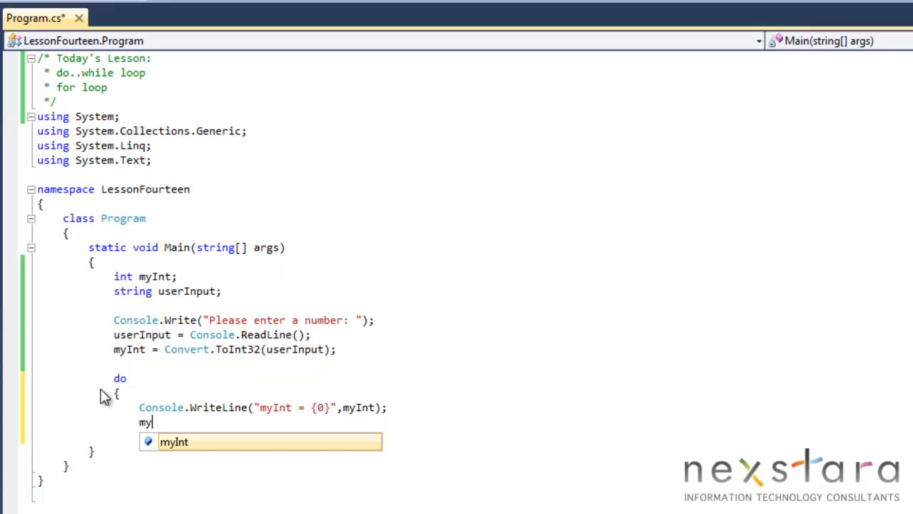
type("Int-")
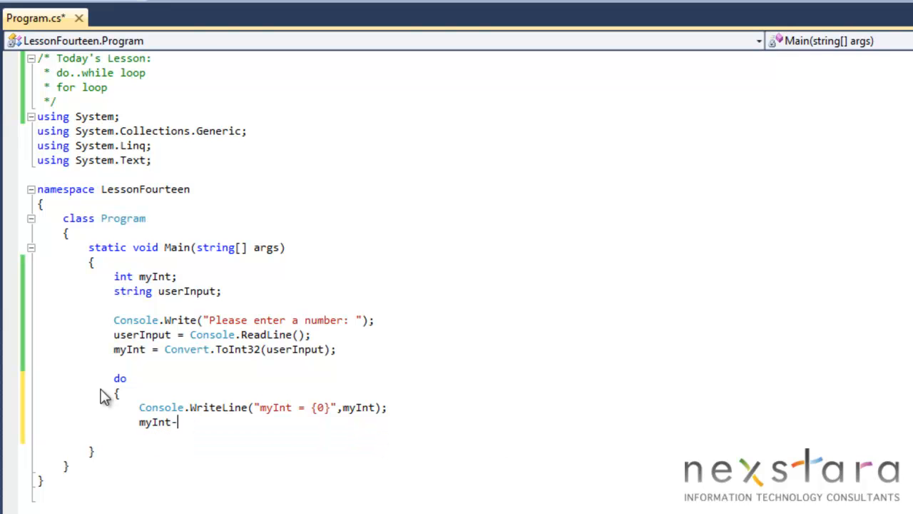
type("-;")
key("Return")
type("}")
key("Return")
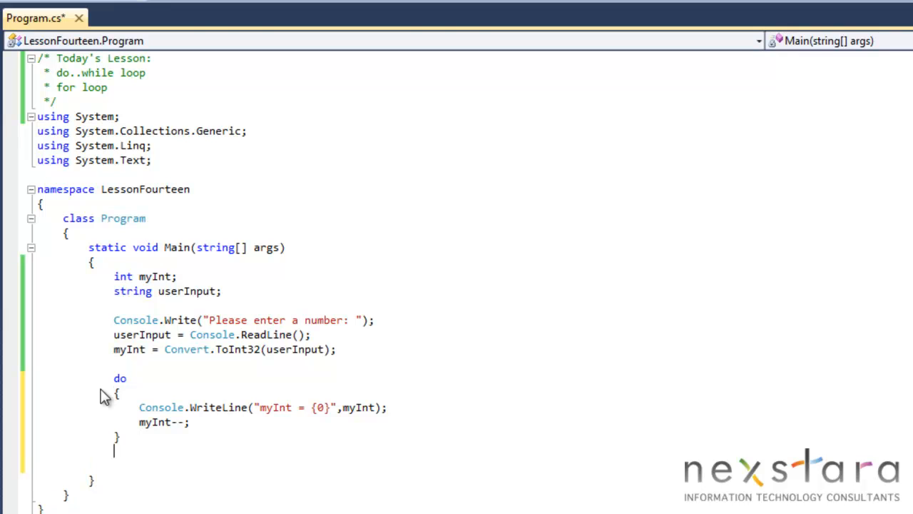
key("BackSpace")
key("BackSpace")
type("} ")
type("while (m")
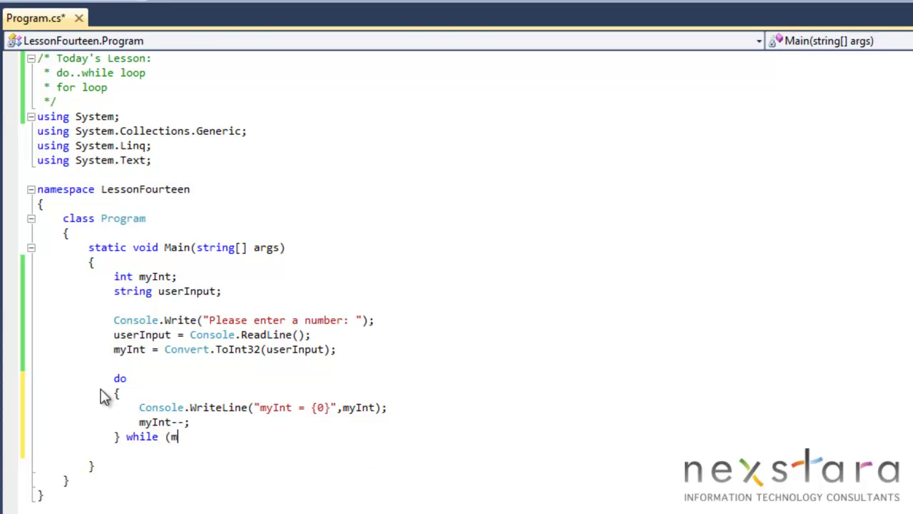
type("yInt > 0")
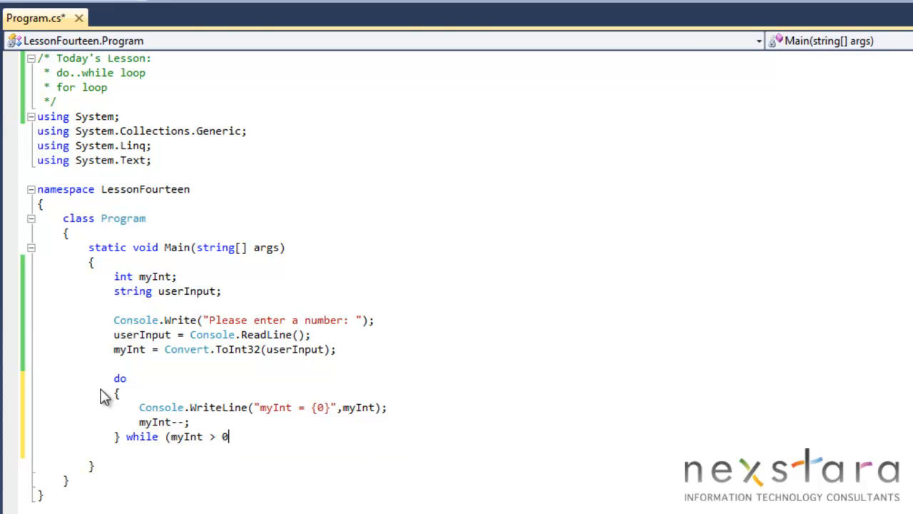
type(")")
type(";")
Finish while (myInt > 0); and remove the stray blank line below the loop
key("Down")
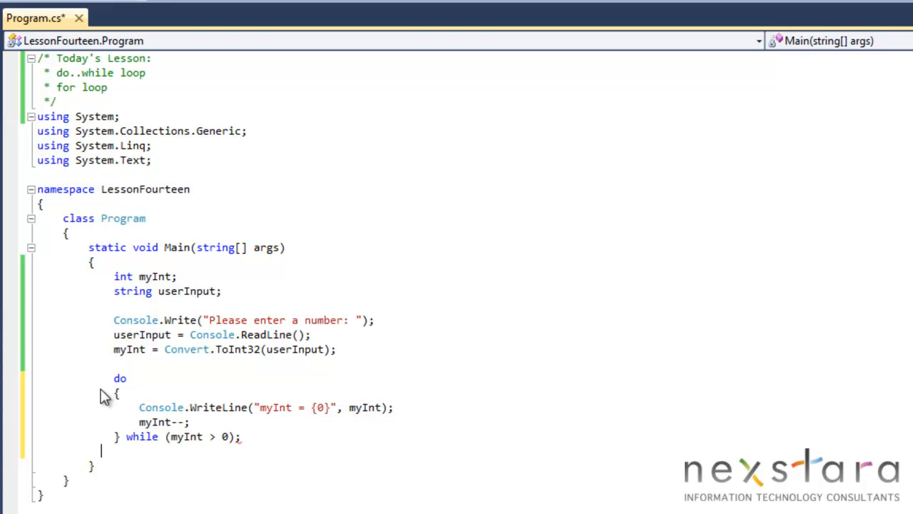
key("Left")
key("BackSpace")
key("BackSpace")
key("BackSpace")
key("BackSpace")
key("BackSpace")
key("BackSpace")
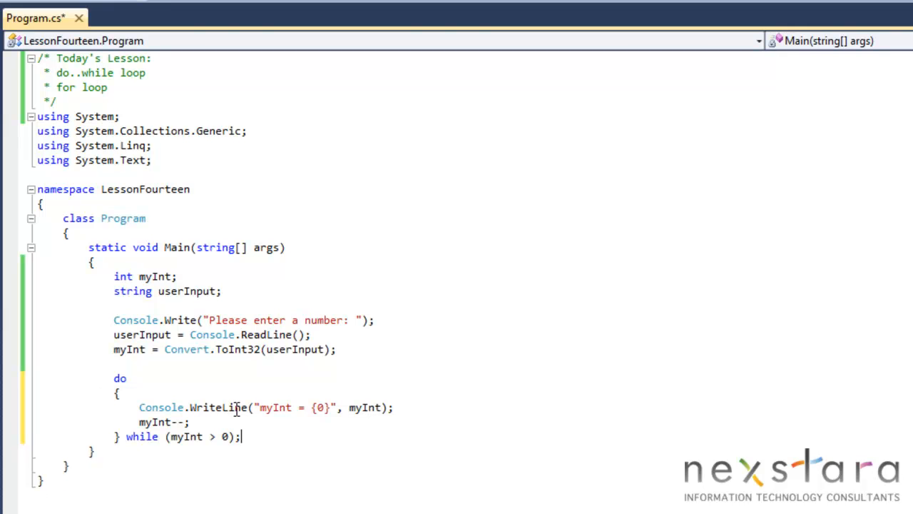
Run without debugging with 10, watch myInt count down 10 to 1, close the console
key("Down")
key("ctrl+F5")
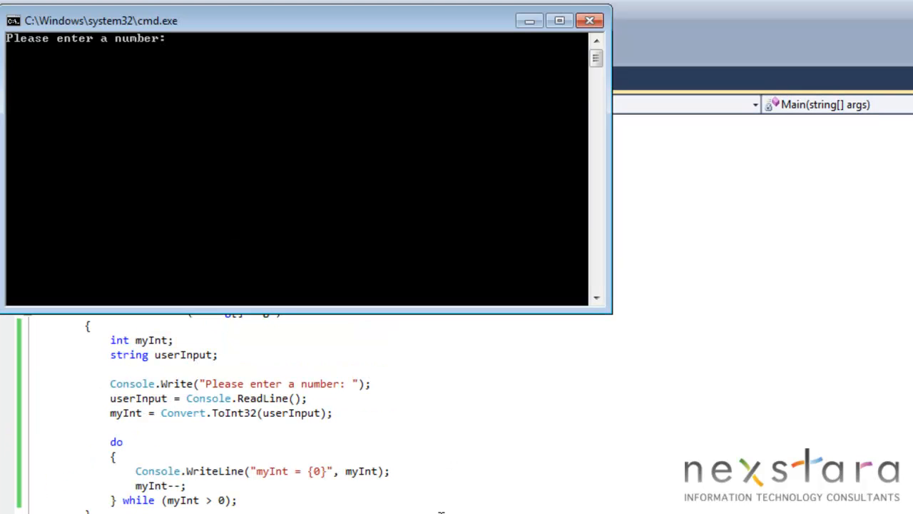
type("10")
key("Return")
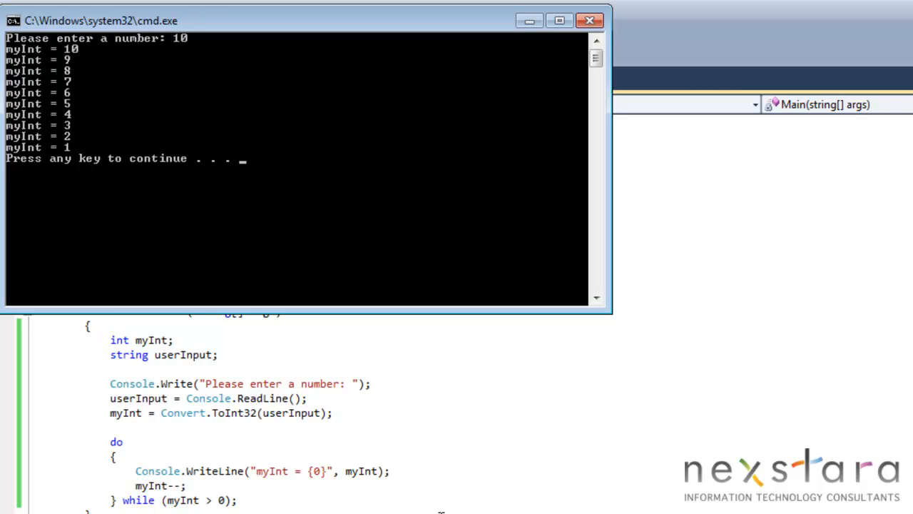
key("Return")
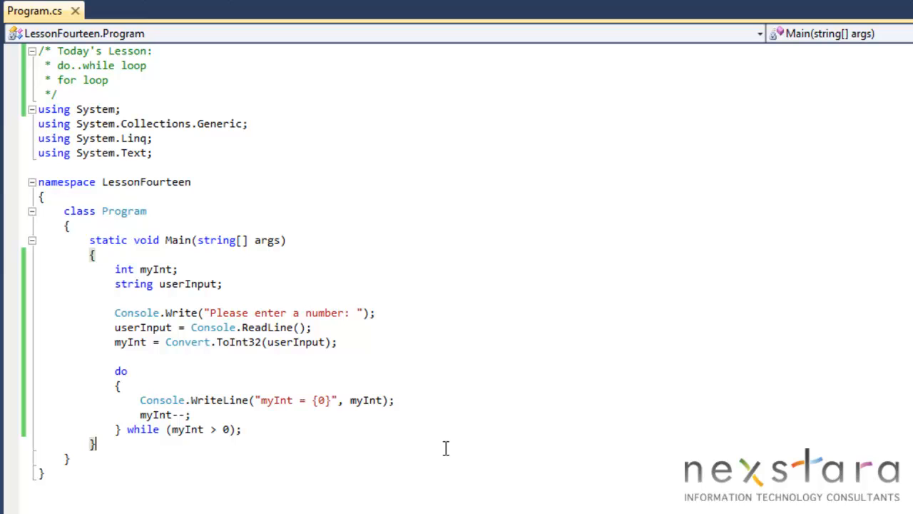
Change the condition to myInt > 10 and rerun with 10, printing myInt = 10 once
left_click(223, 431)
double_click(228, 430)
type("10")
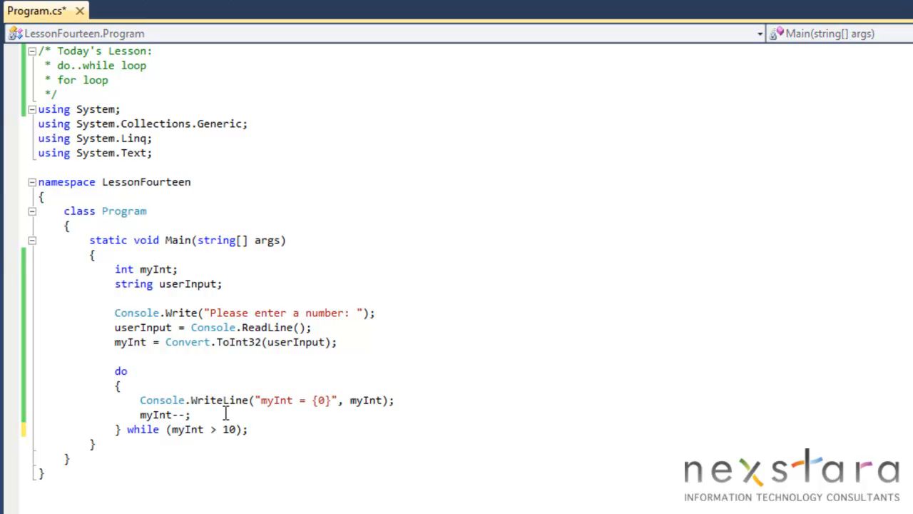
key("ctrl+F5")
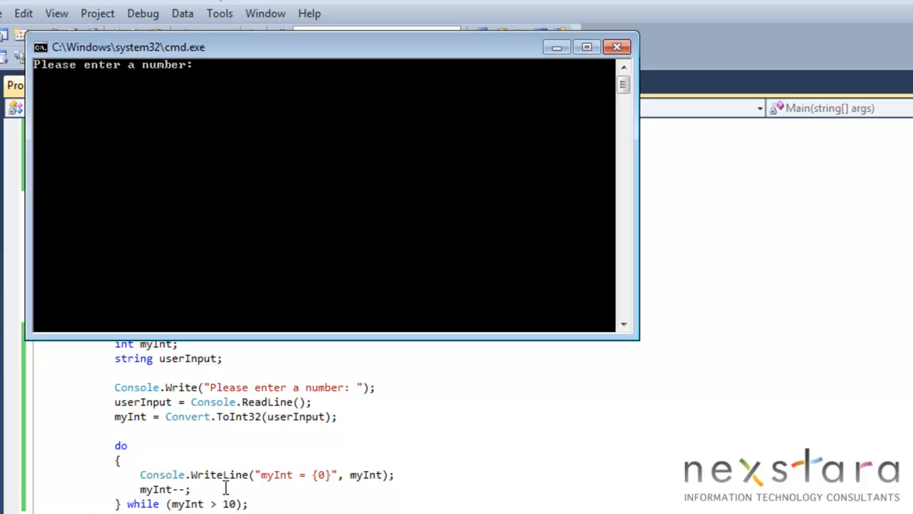
type("10")
key("Return")
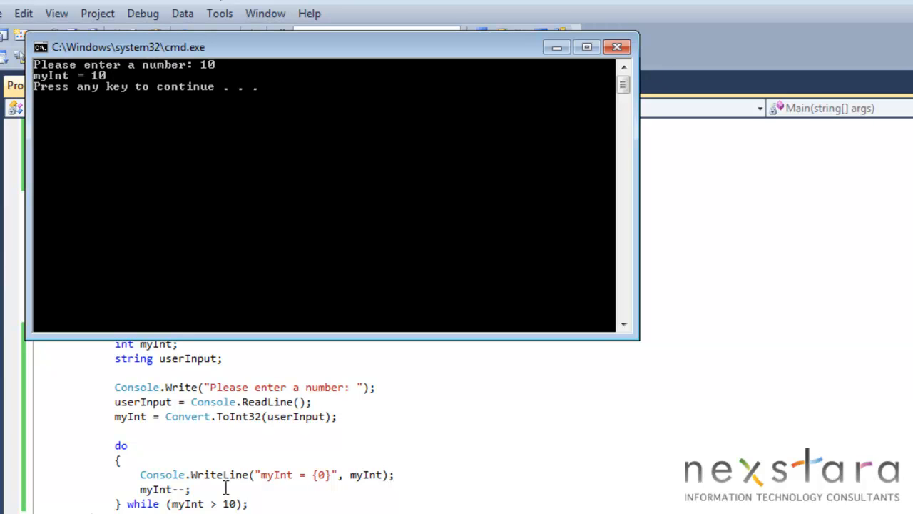
key("Return")
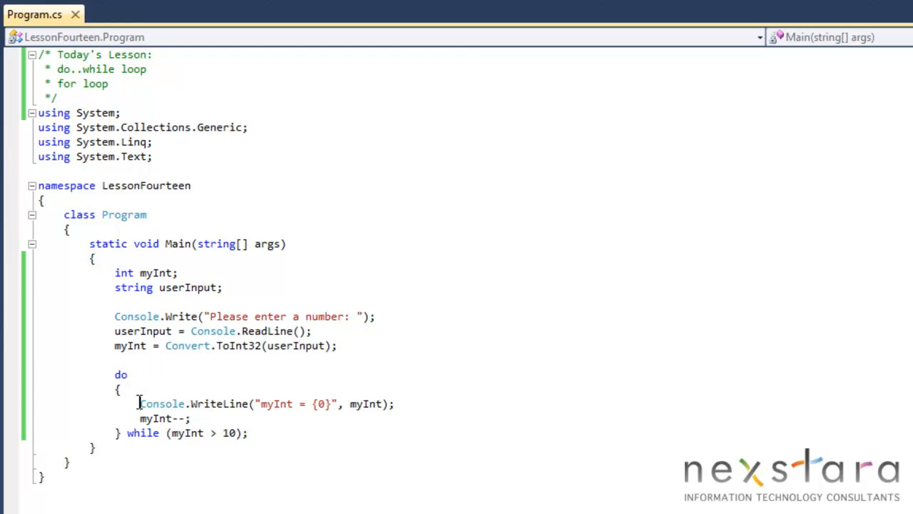
mouse_move(139, 403)
left_mouse_down()
mouse_move(419, 416)
mouse_move(432, 405)
left_mouse_up()
left_click(428, 414)
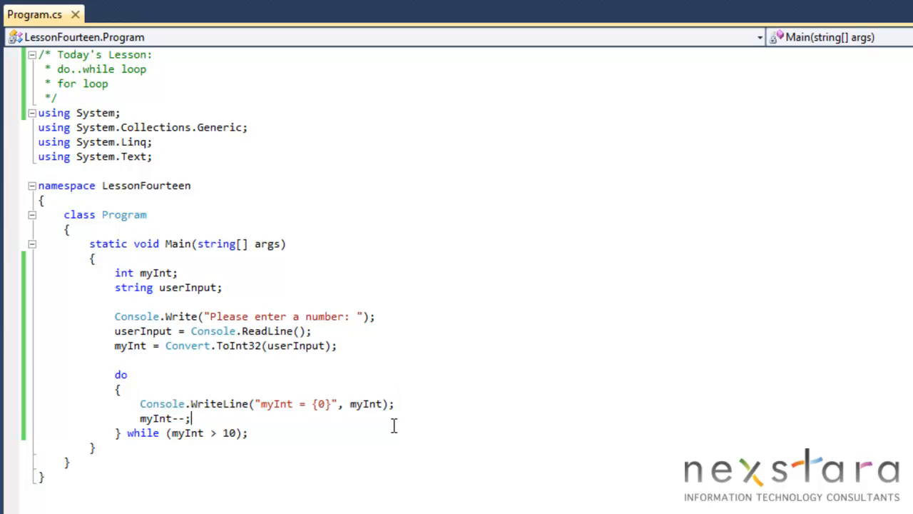
left_click_drag(128, 433, 271, 437)
left_click(206, 444)
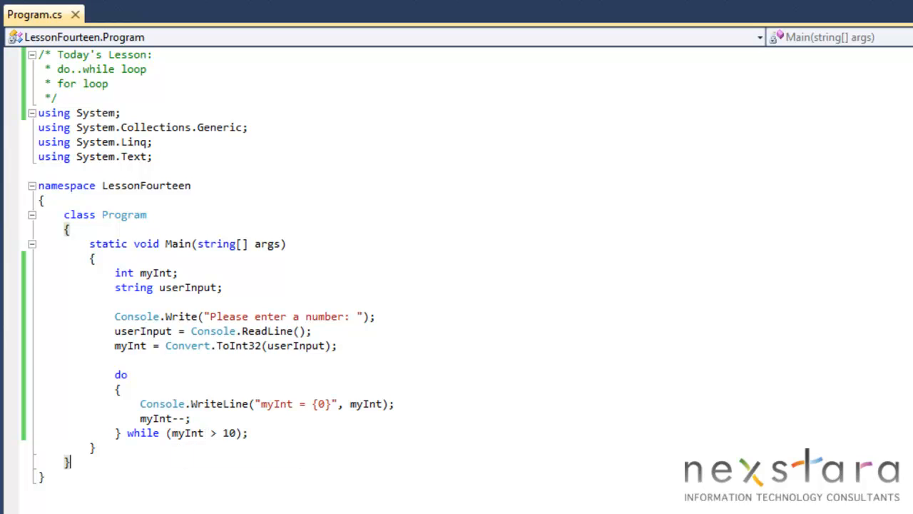
double_click(227, 433)
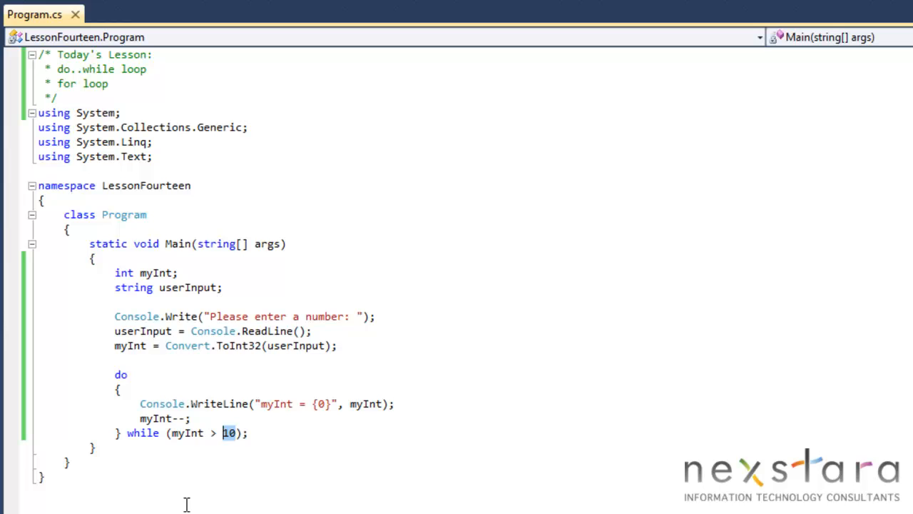
left_click(211, 468)
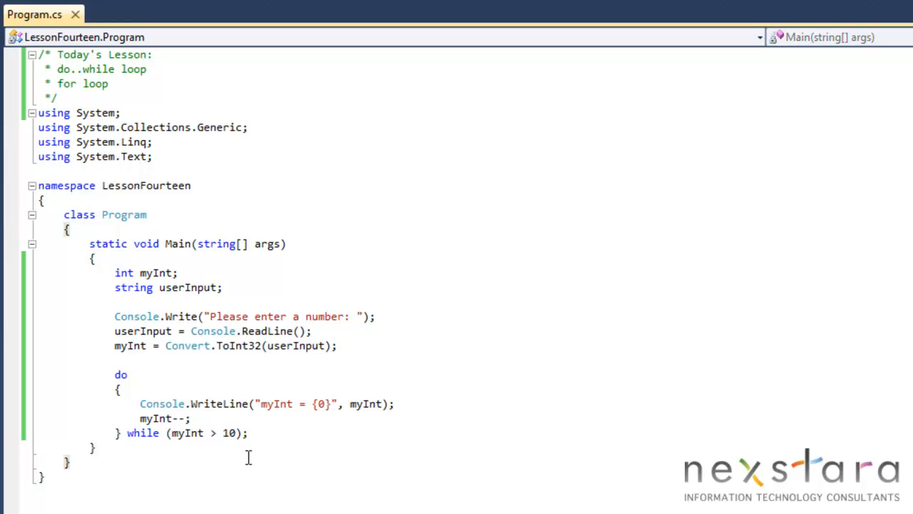
left_click(278, 437)
left_click(154, 447)
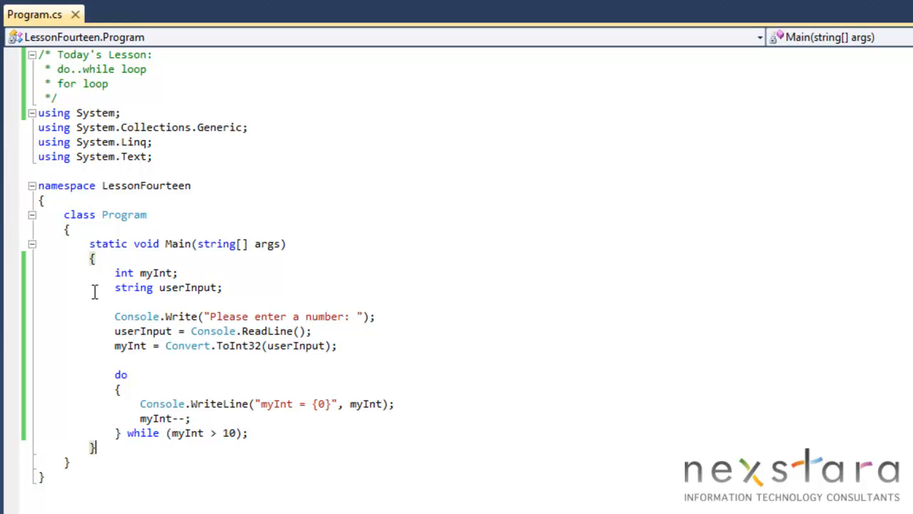
Delete the do..while block, start a for line, then delete the declarations and input lines
mouse_move(112, 301)
left_mouse_down()
mouse_move(188, 382)
mouse_move(273, 432)
left_mouse_up()
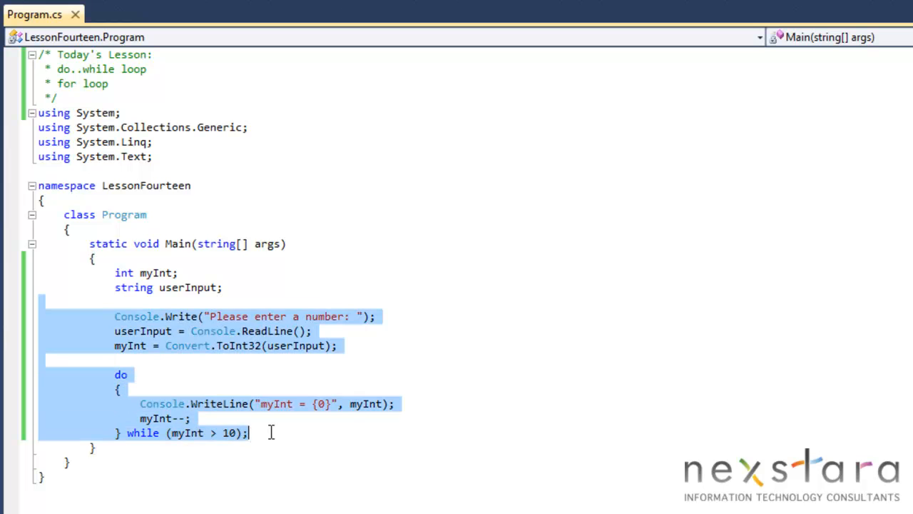
left_click(291, 433)
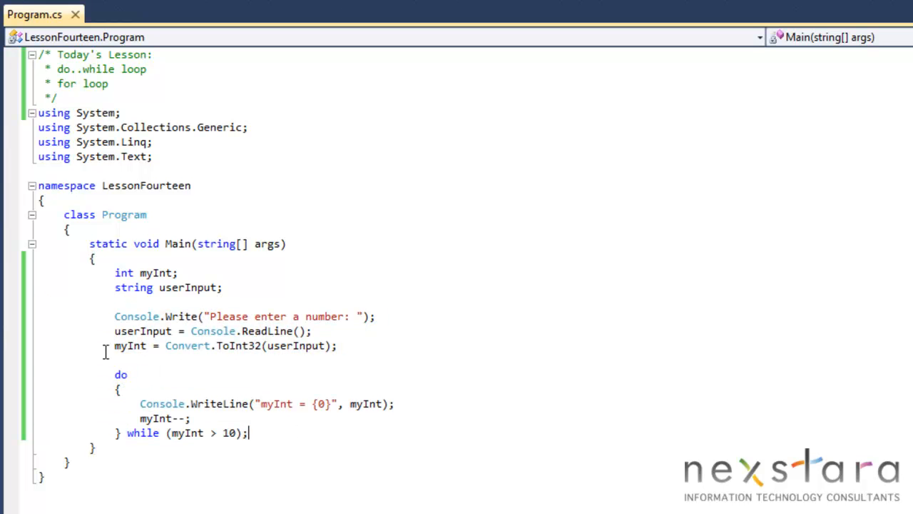
left_click_drag(98, 346, 221, 405)
left_click(129, 374)
left_click_drag(99, 370, 250, 433)
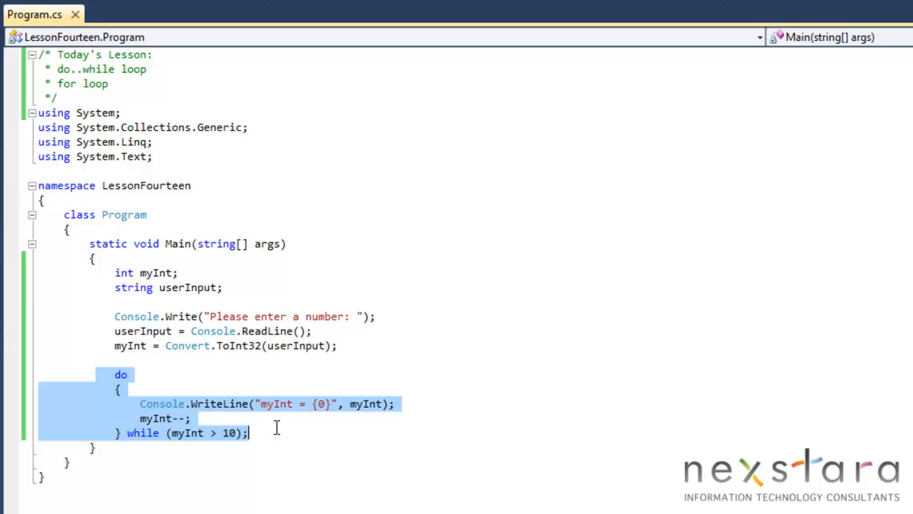
key("Delete")
key("Return")
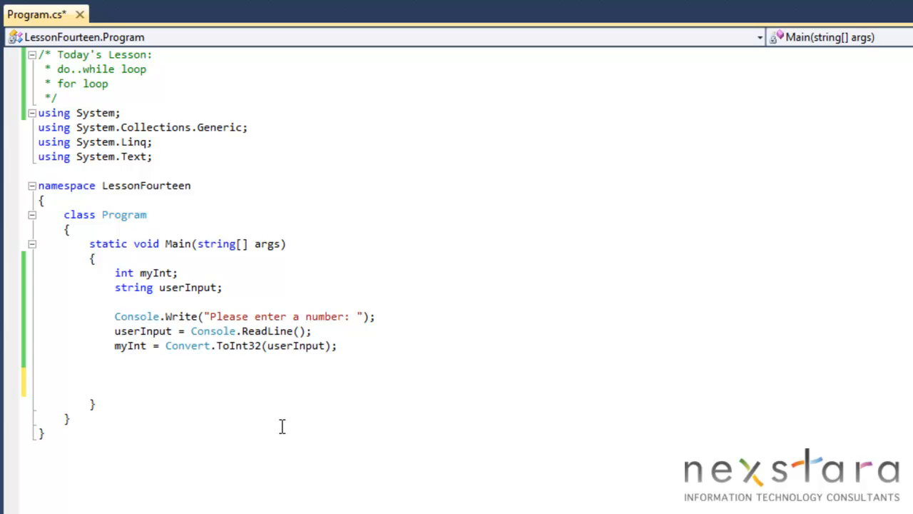
type("fo")
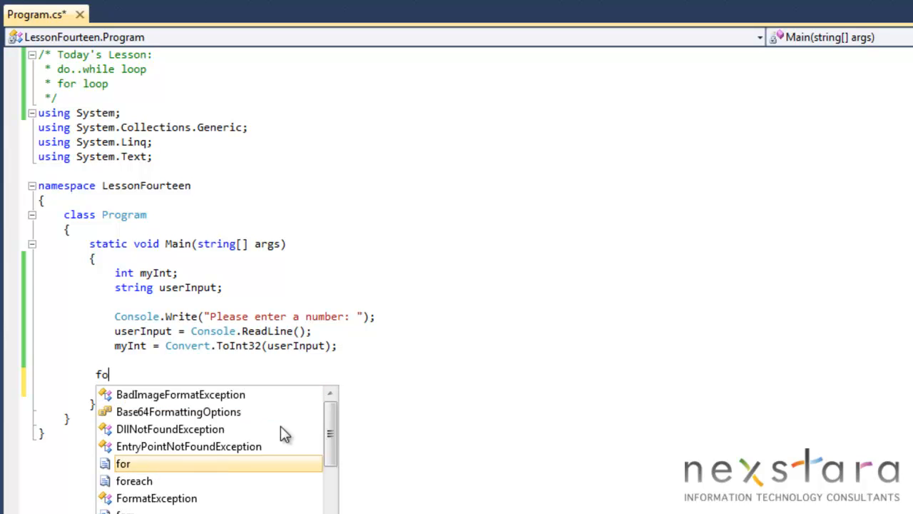
type("r")
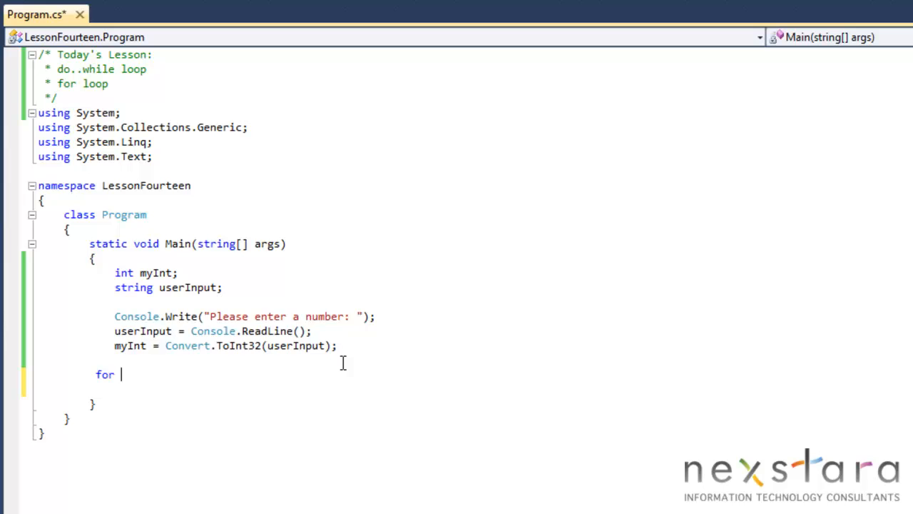
mouse_move(349, 346)
left_mouse_down()
mouse_move(105, 264)
mouse_move(114, 273)
left_mouse_up()
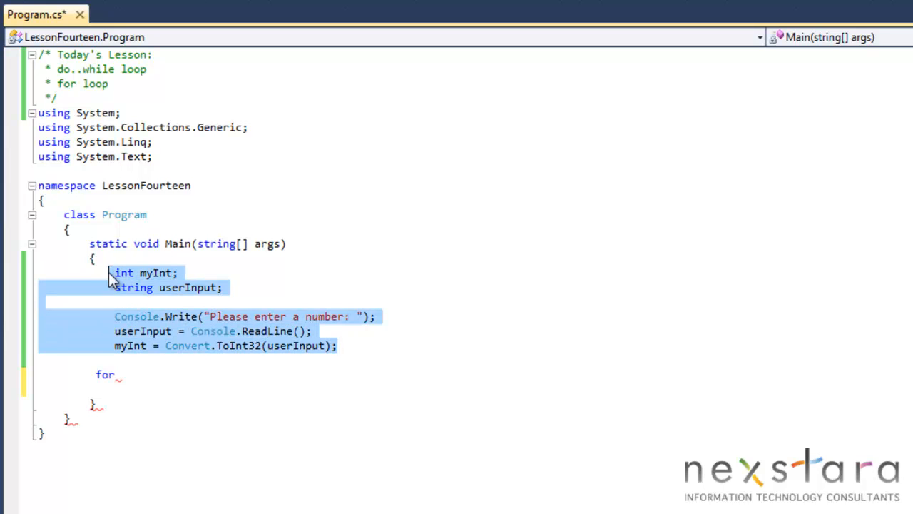
key("Delete")
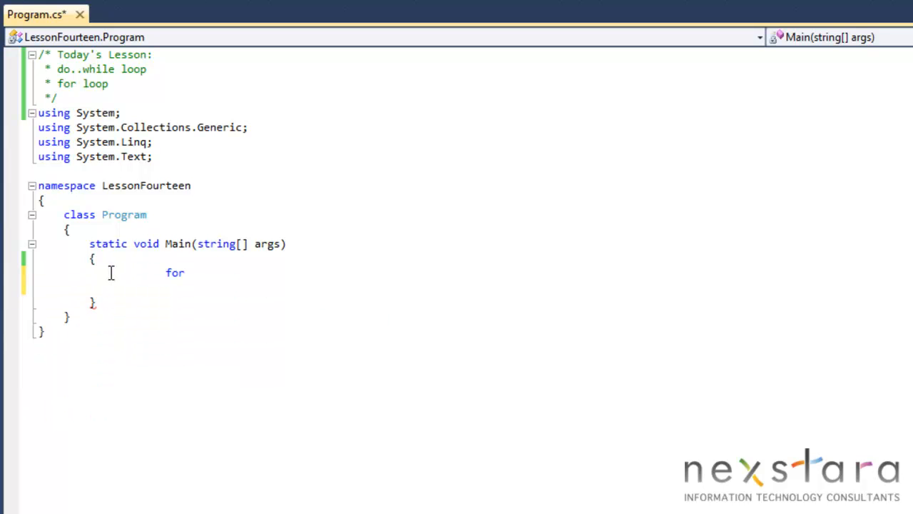
Write for (int myInt = 0; myInt < 10; myInt++) and open its body block
key("Return")
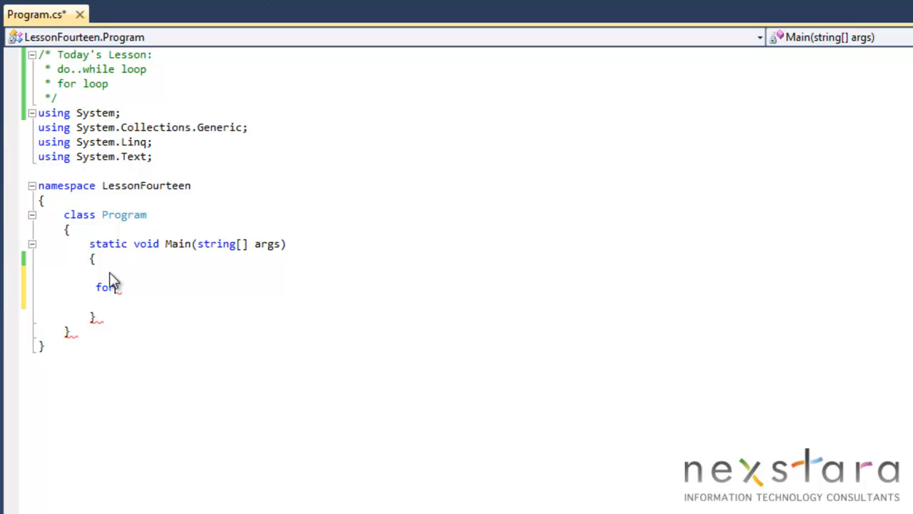
type("(int ")
type("c")
key("BackSpace")
type("my")
type("Int -")
key("BackSpace")
type("= 0")
type("; myIn")
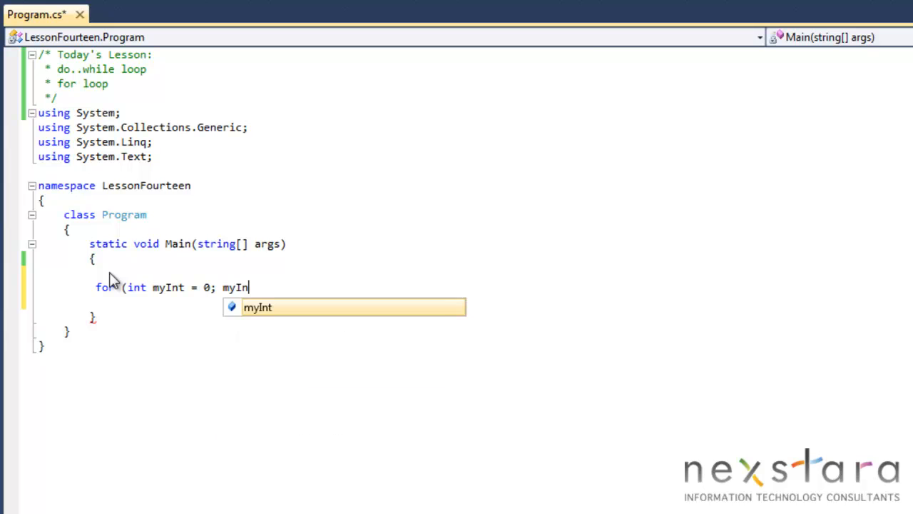
type("t < ")
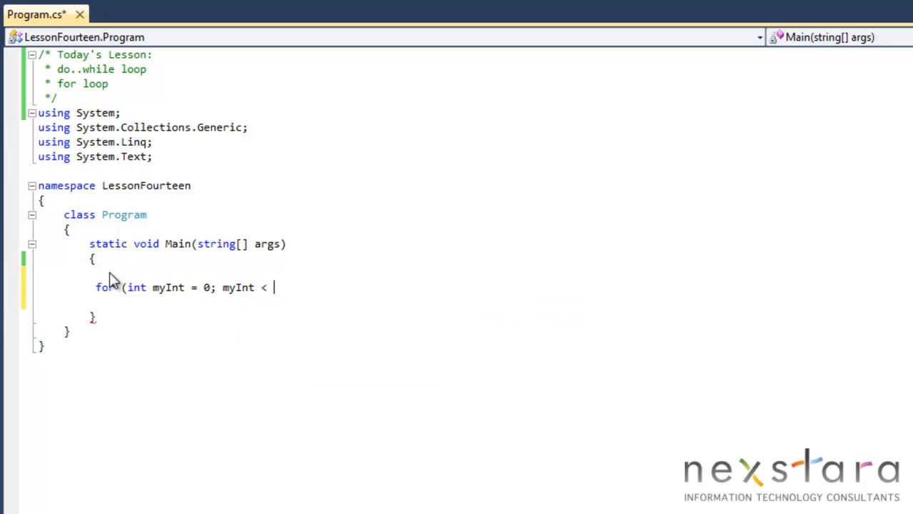
type("10")
type("; myIn")
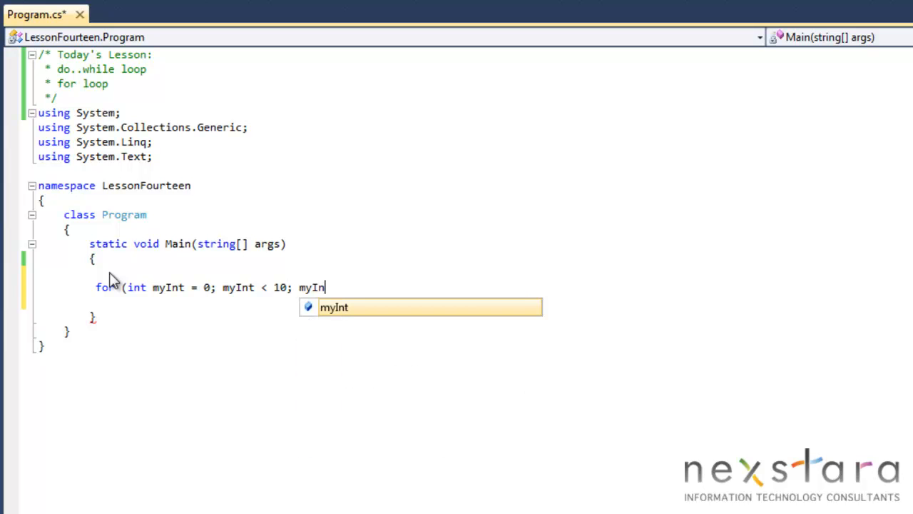
type("t++)")
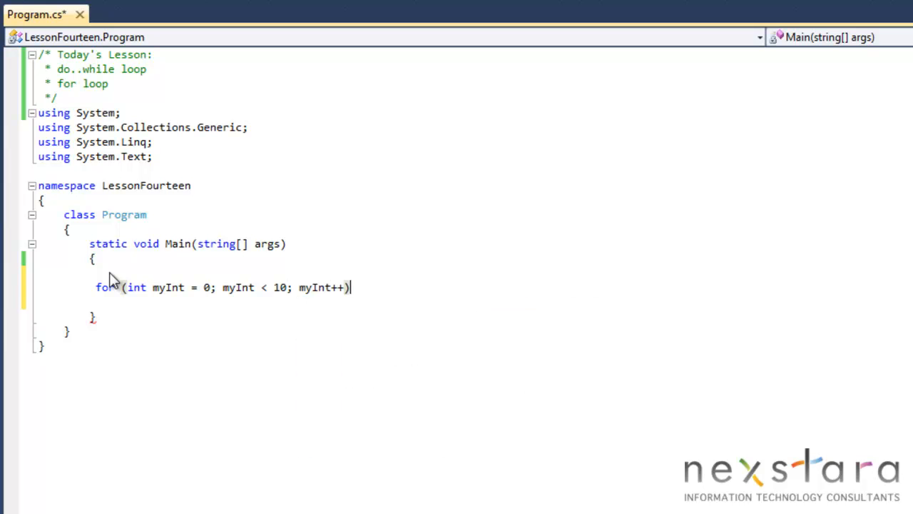
key("Return")
type("{")
key("Return")
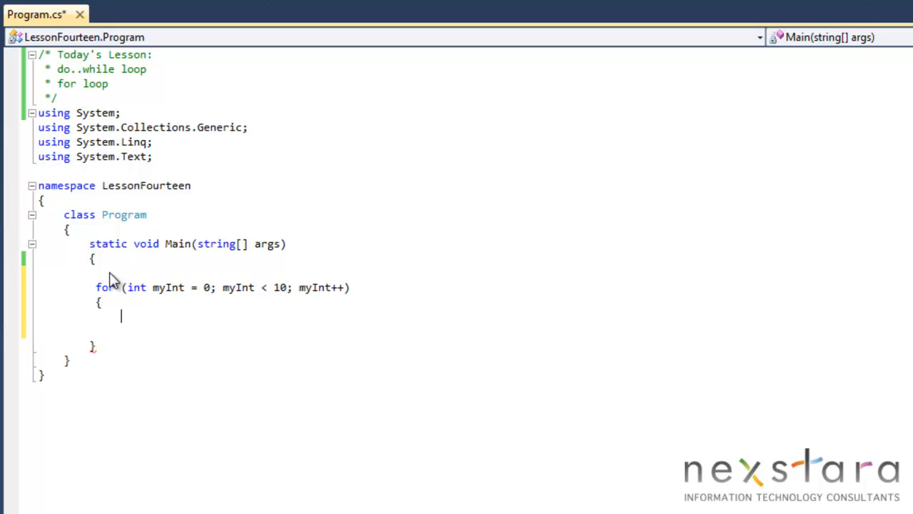
type("Console.")
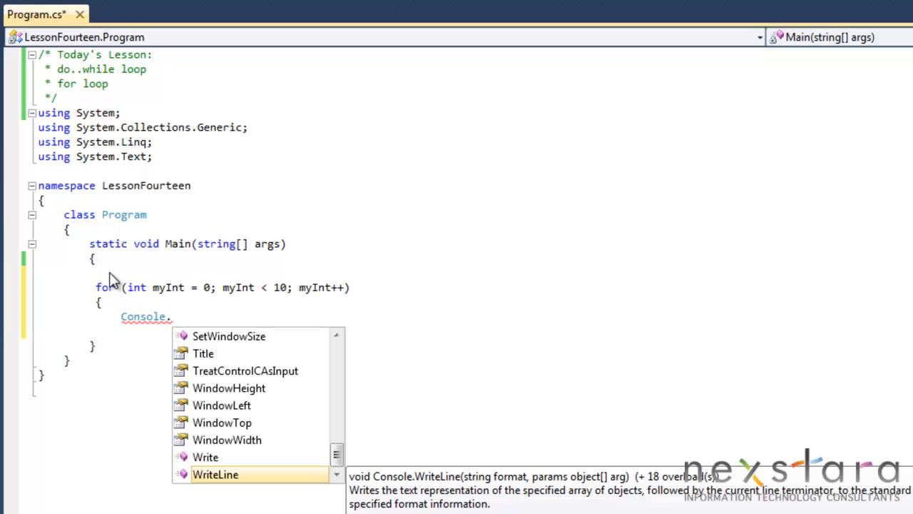
type("Wri")
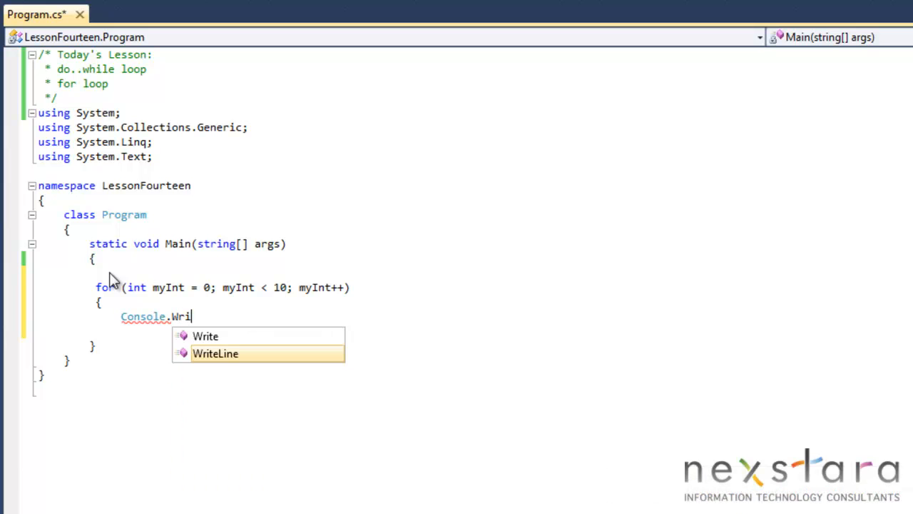
Write Console.WriteLine("myInt = {0}", myInt); in the body and close the for block
key("Tab")
type("(")
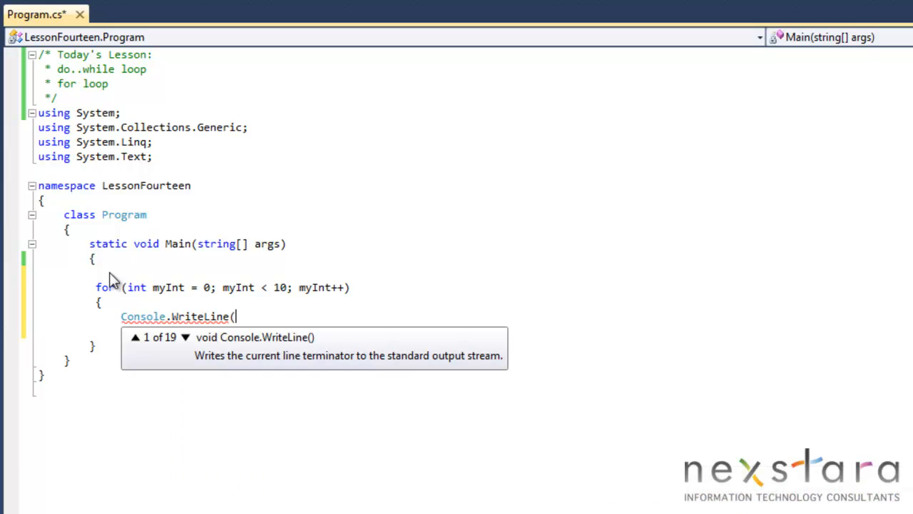
type("\"myI")
type("nt = {")
type("0}")
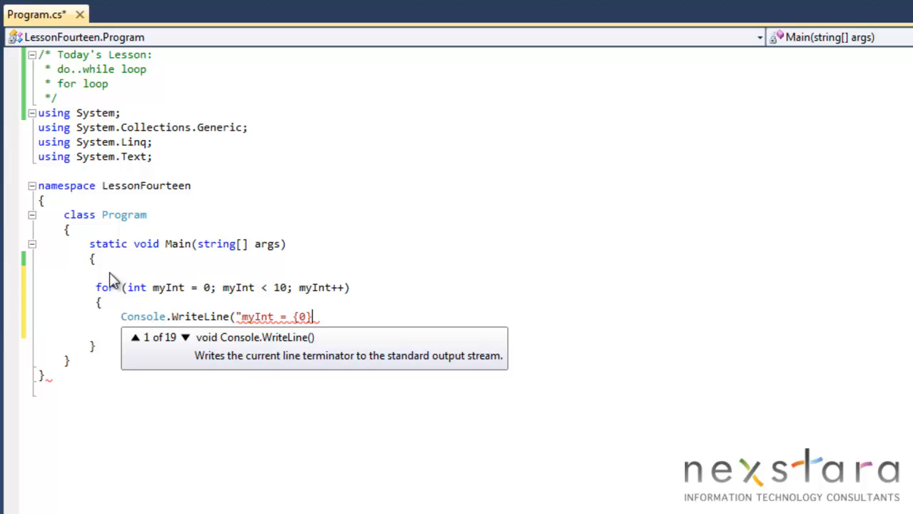
type("\"")
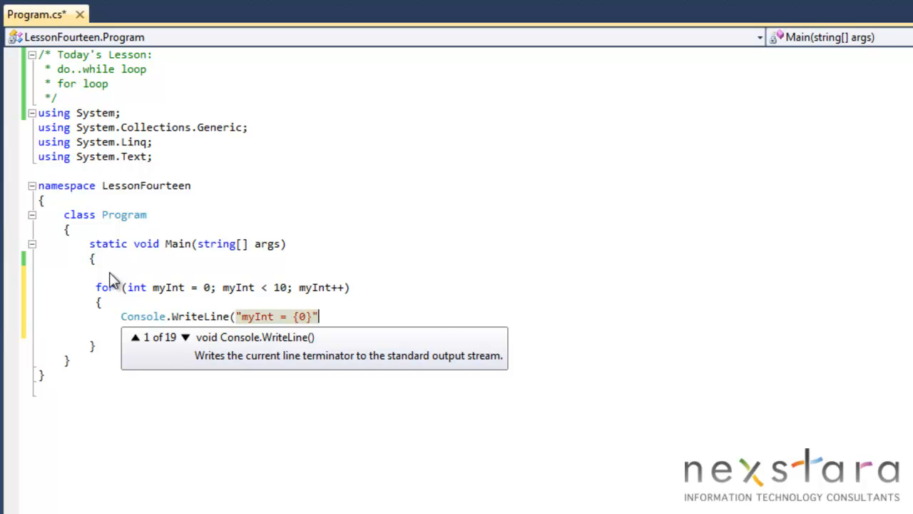
type(",myI")
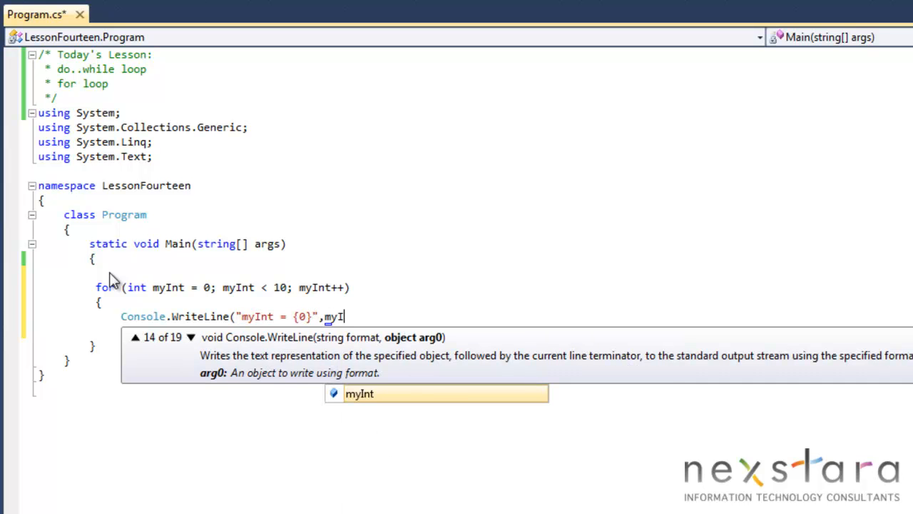
type("nt);")
key("Return")
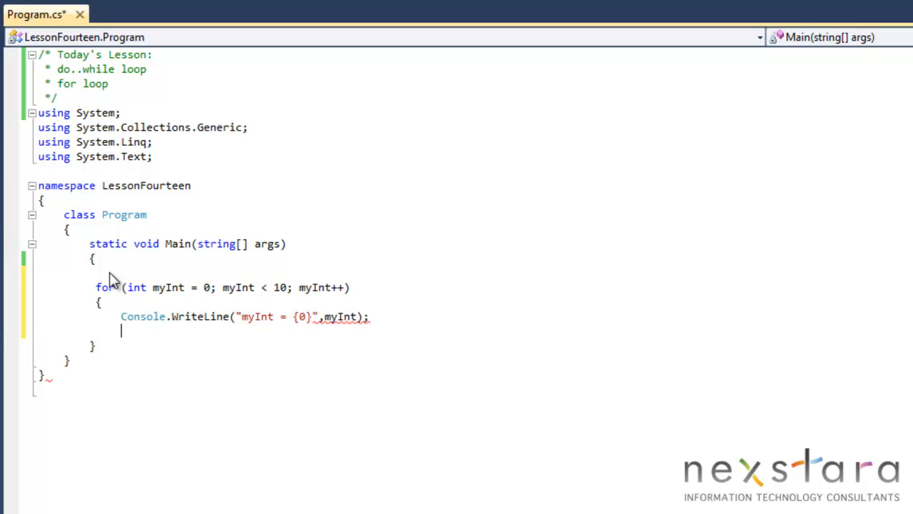
key("BackSpace")
key("BackSpace")
key("BackSpace")
key("BackSpace")
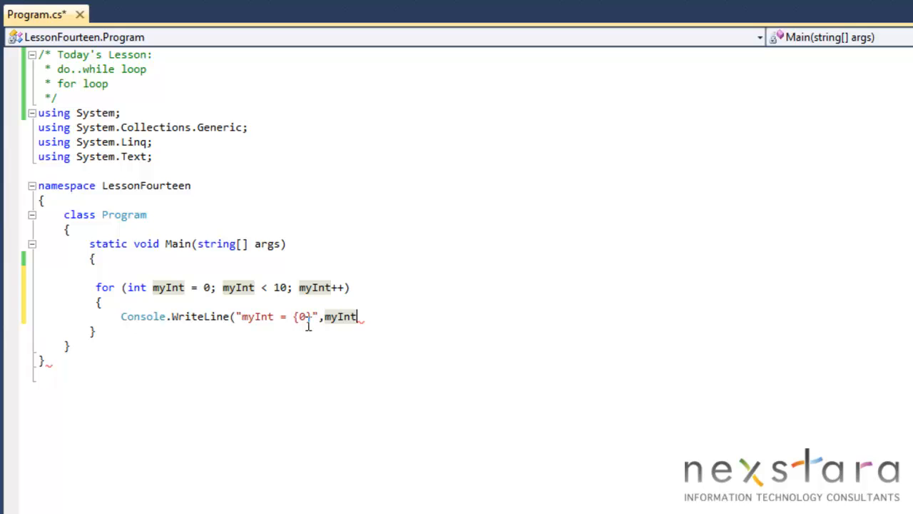
mouse_move(169, 287)
type(");")
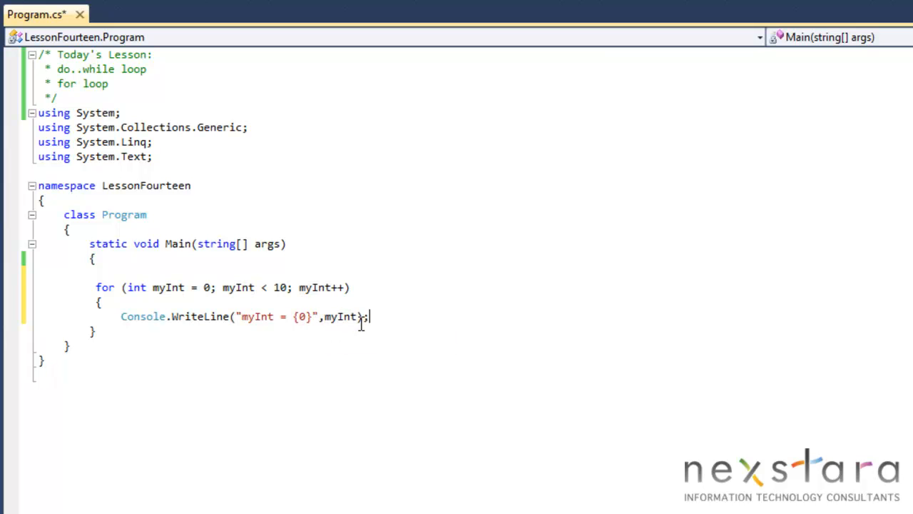
left_click(342, 356)
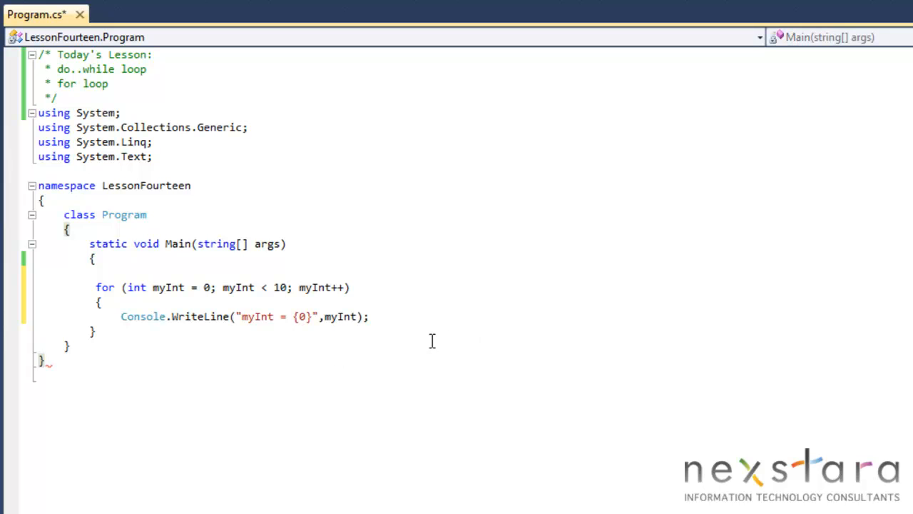
left_click(95, 330)
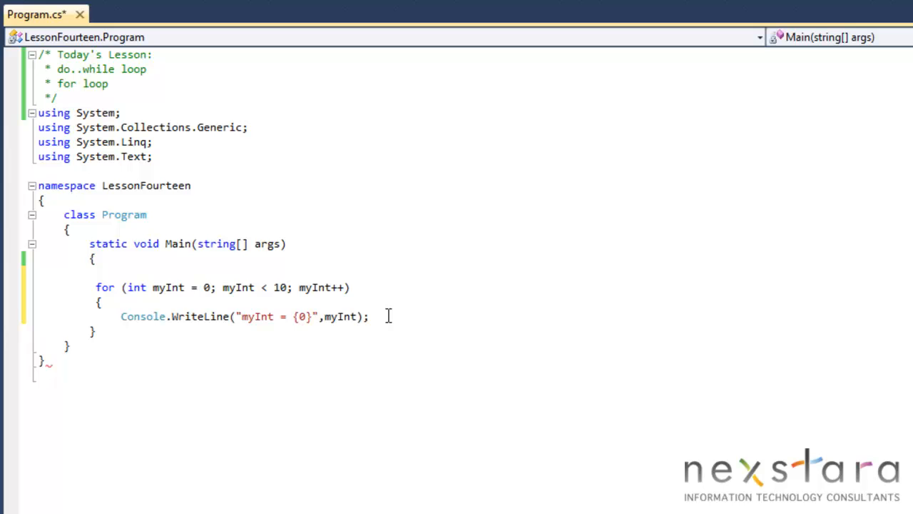
type("}")
left_click(603, 408)
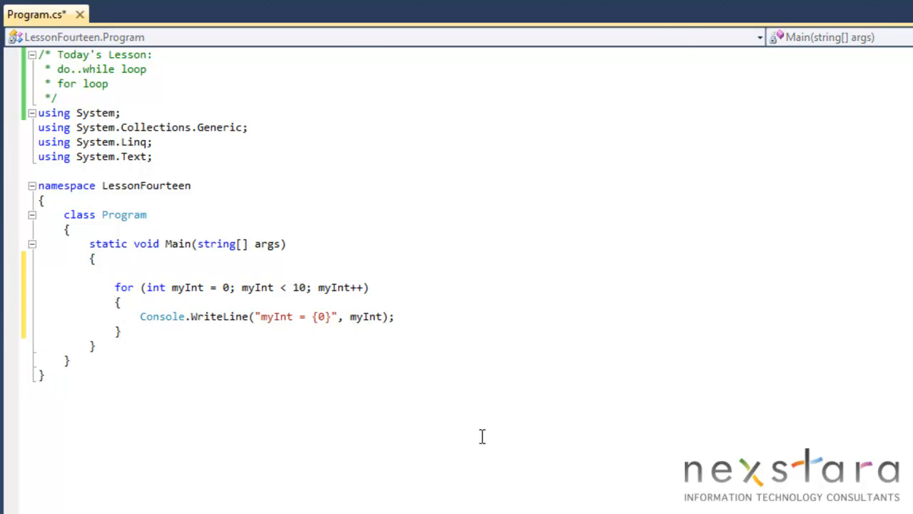
Run twice without debugging, viewing myInt = 0 through 9, closing the console each time
key("ctrl+F5")
left_click_drag(317, 29, 770, 150)
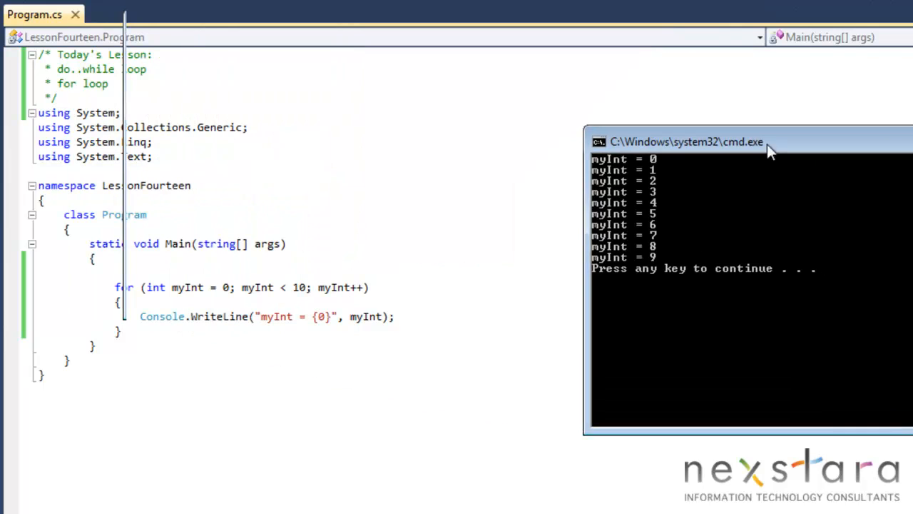
key("Return")
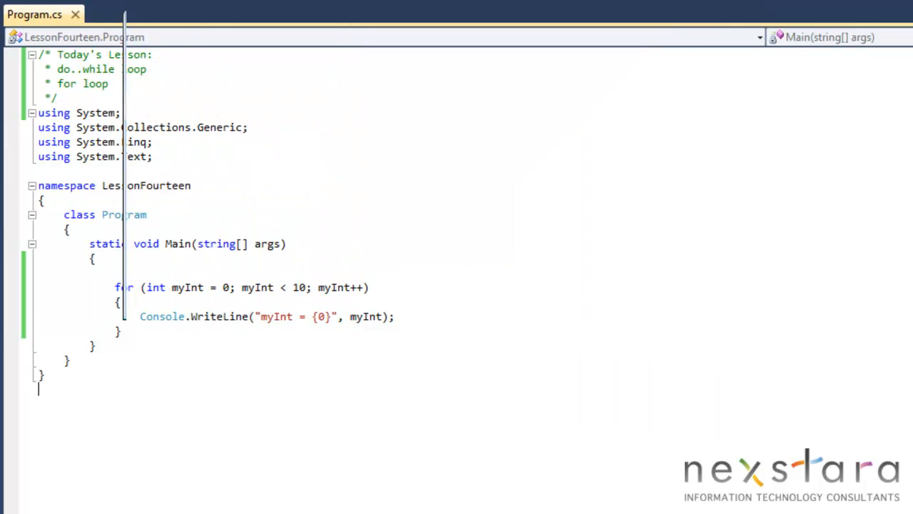
key("ctrl+F5")
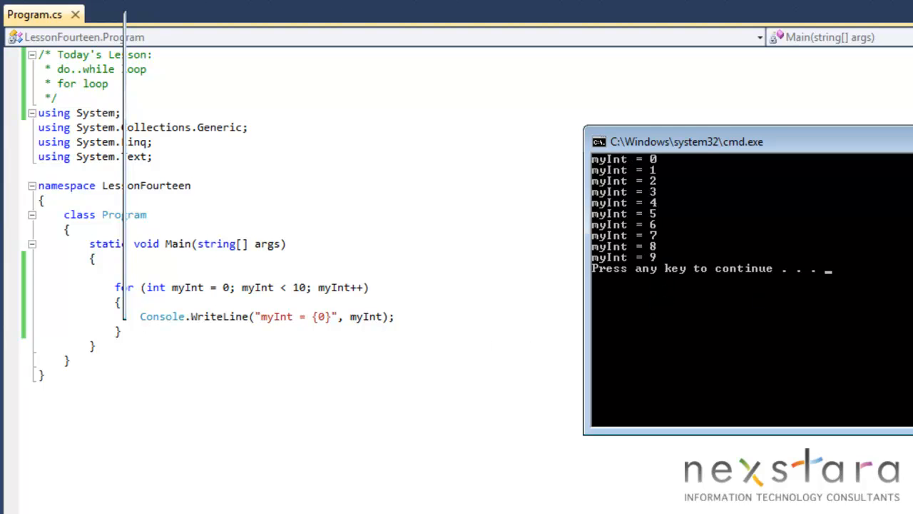
key("Return")
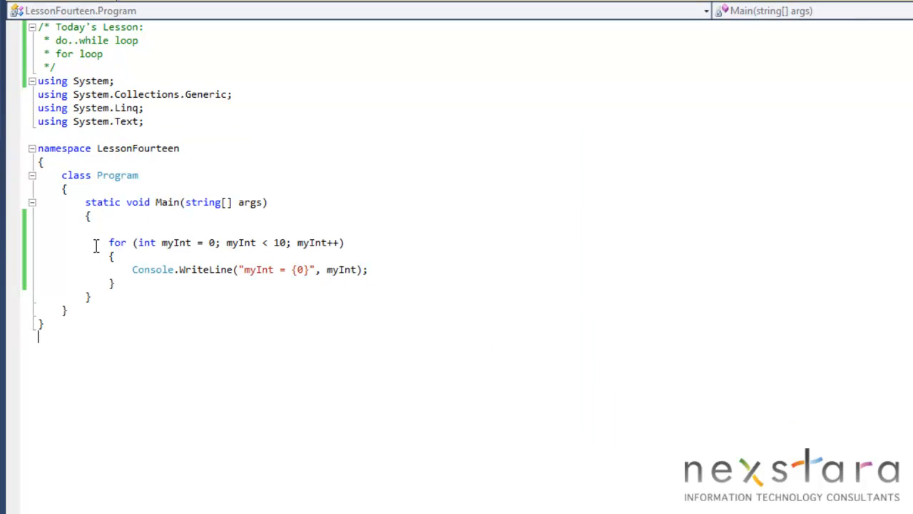
left_click_drag(104, 243, 370, 236)
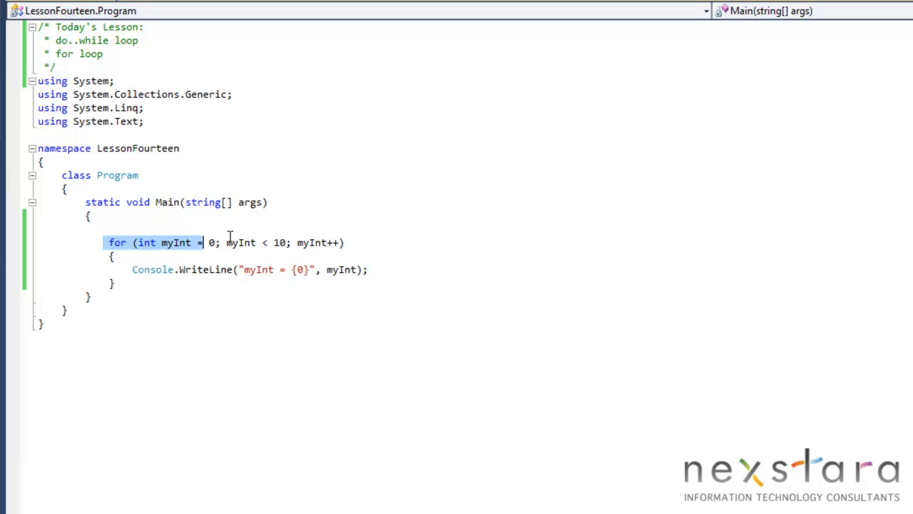
left_click(261, 257)
double_click(179, 243)
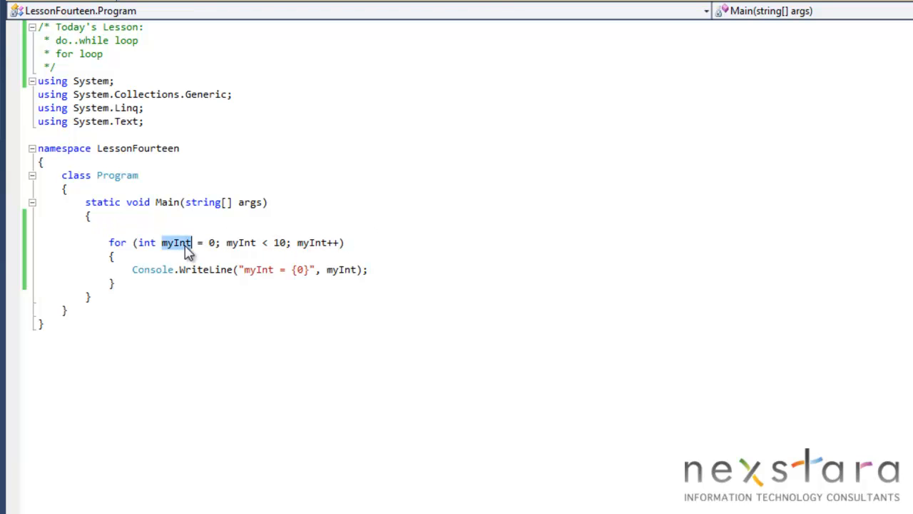
left_click(184, 242)
left_click(138, 243)
left_click_drag(140, 242, 216, 243)
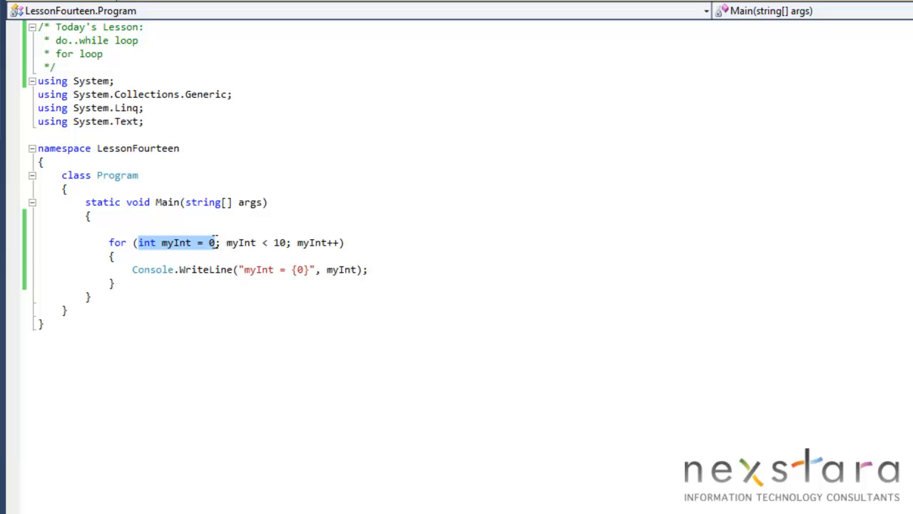
left_click(241, 242)
double_click(241, 243)
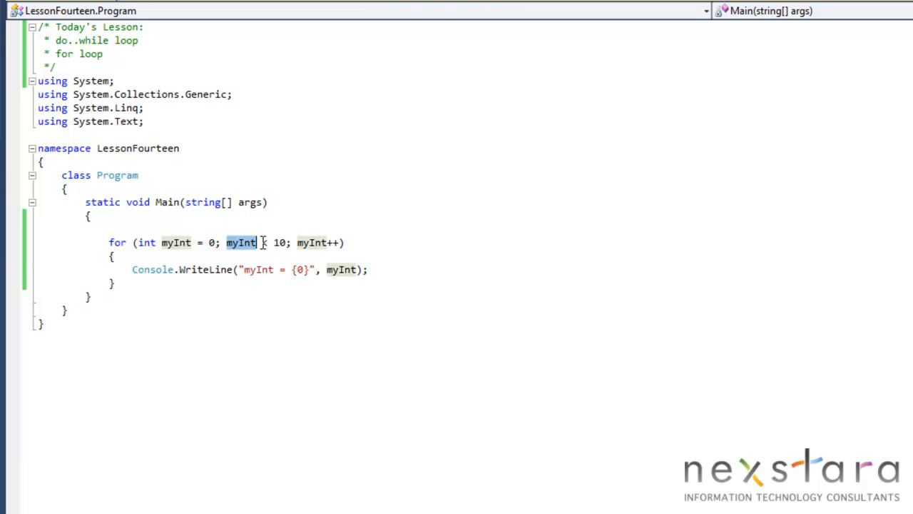
left_click(311, 242)
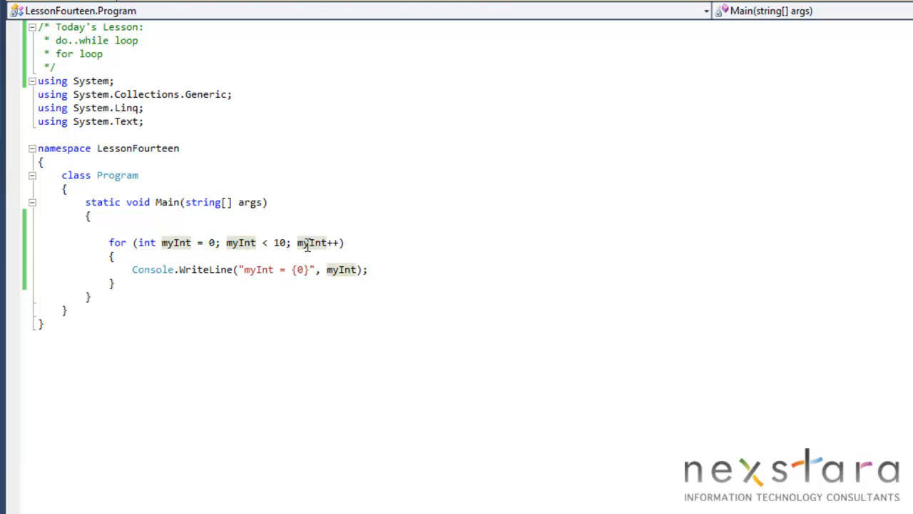
double_click(311, 242)
left_click(350, 242)
mouse_move(347, 242)
left_mouse_down()
mouse_move(127, 229)
mouse_move(100, 240)
mouse_move(114, 256)
left_mouse_up()
left_click(90, 296)
key("shift+Down")
key("shift+Down")
key("shift+Up")
key("shift+Up")
key("shift+Up")
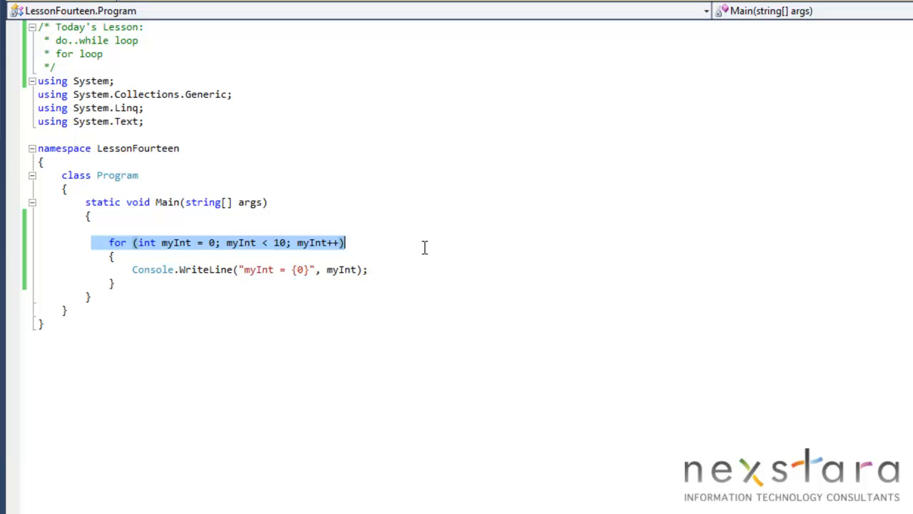
key("shift+Down")
key("shift+Down")
key("shift+Down")
left_click(441, 327)
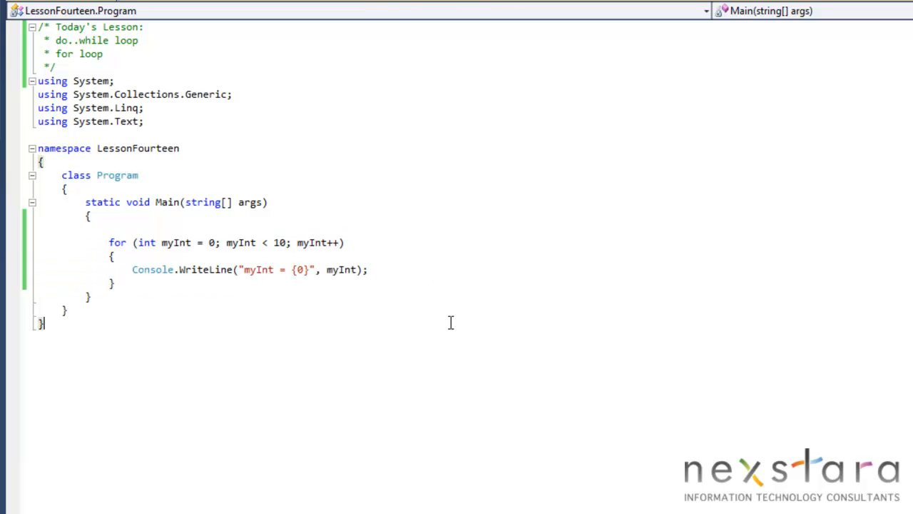